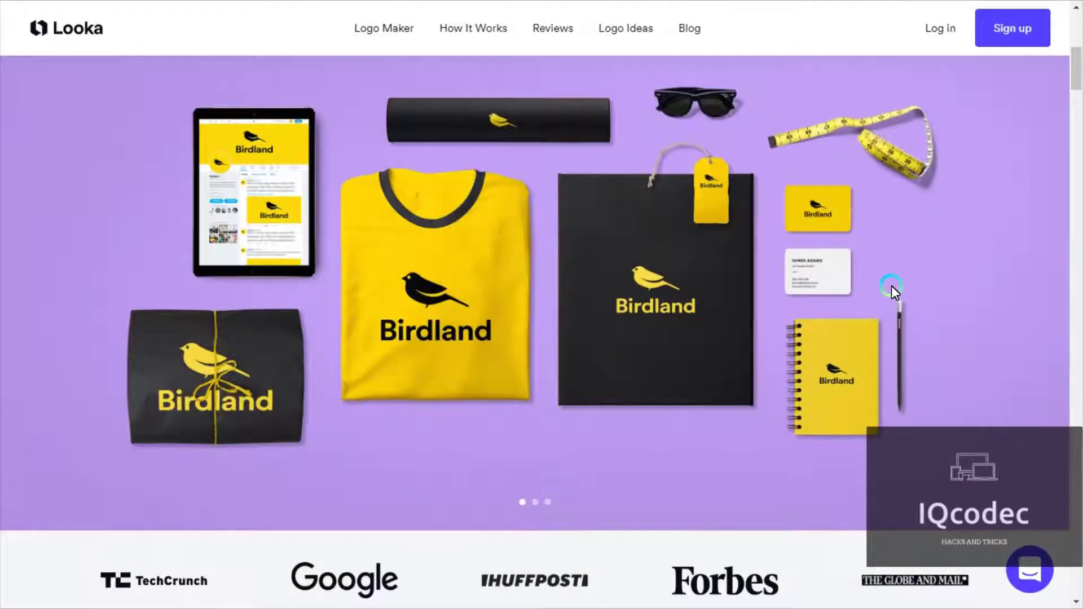
Log in to Looka with a Google account, then exit Chrome full screen.
{"action": "scroll", "coordinate": [550, 376], "scroll_direction": "down", "scroll_amount": 3}
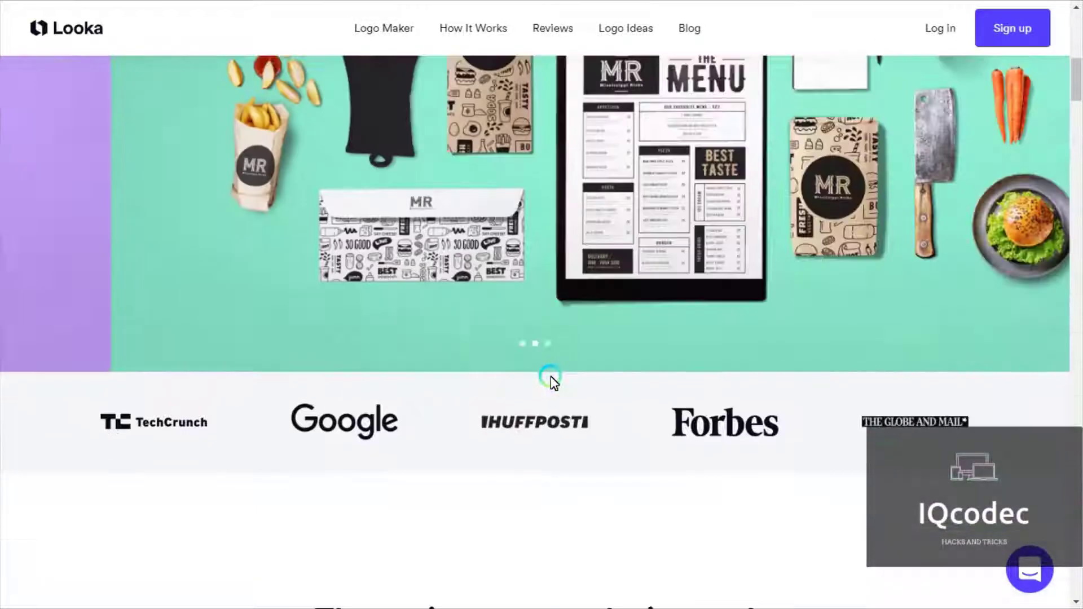
{"action": "scroll", "coordinate": [551, 377], "scroll_direction": "up", "scroll_amount": 5}
{"action": "scroll", "coordinate": [648, 400], "scroll_direction": "down", "scroll_amount": 1}
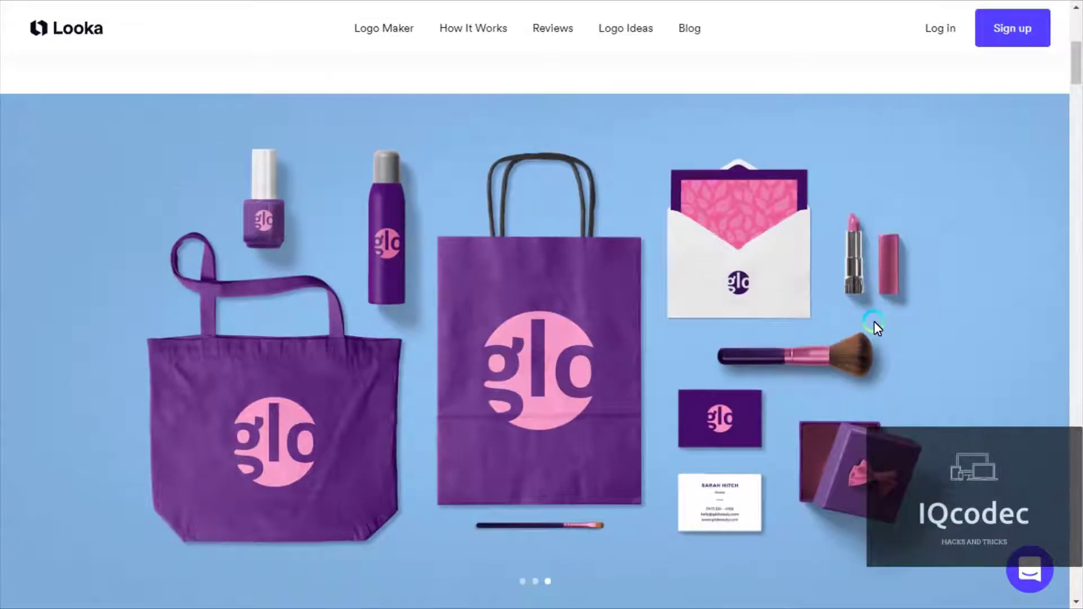
{"action": "scroll", "coordinate": [956, 211], "scroll_direction": "down", "scroll_amount": 3}
{"action": "scroll", "coordinate": [955, 211], "scroll_direction": "up", "scroll_amount": 3}
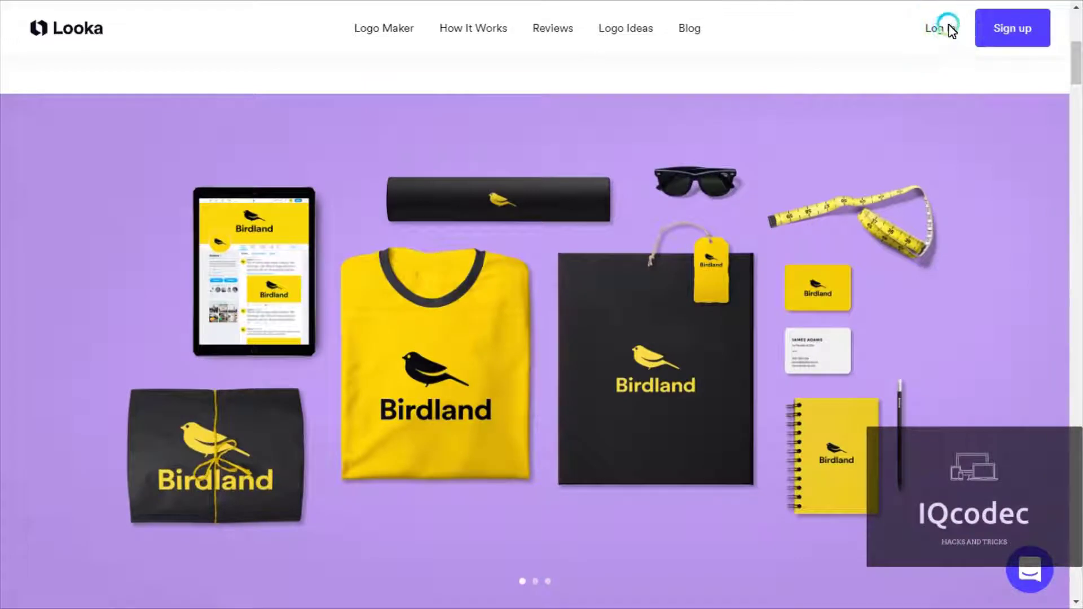
{"action": "left_click", "coordinate": [942, 29]}
{"action": "left_click", "coordinate": [588, 230]}
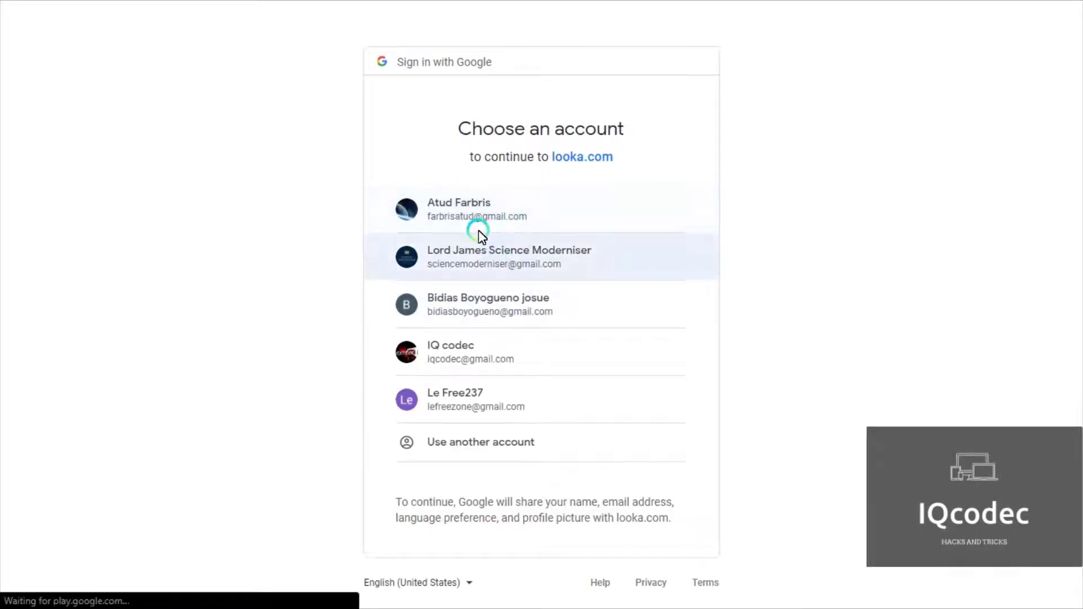
{"action": "left_click", "coordinate": [495, 210]}
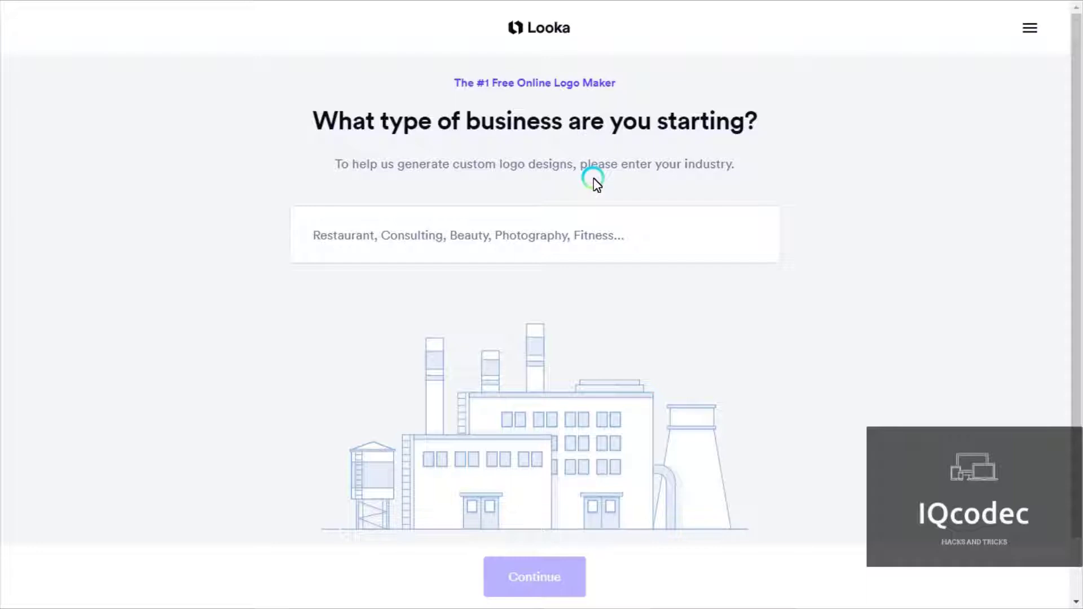
{"action": "left_click", "coordinate": [541, 52]}
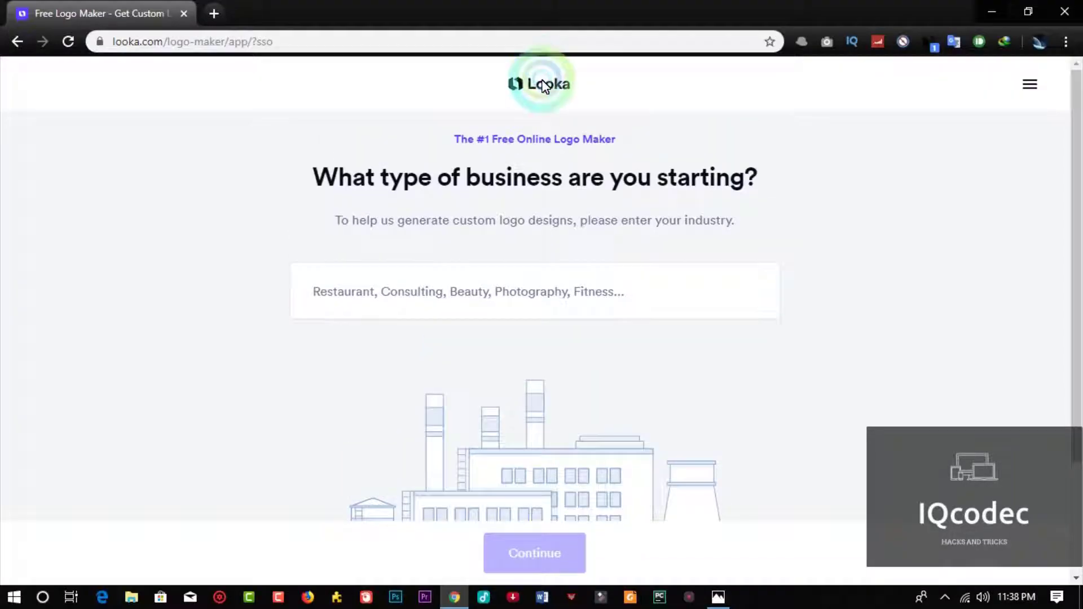
{"action": "key", "text": "alt+Tab"}
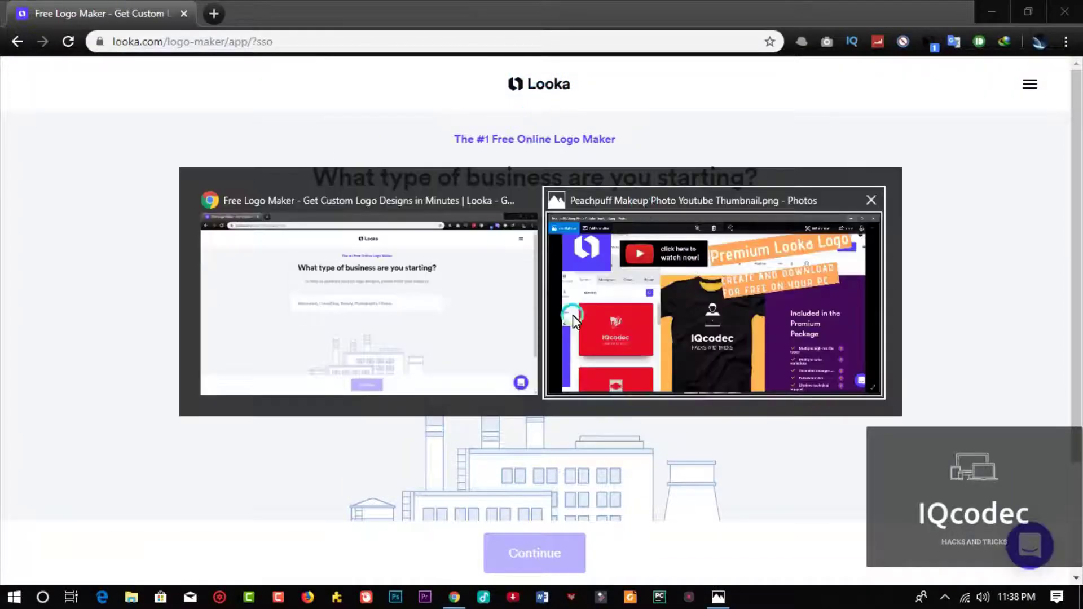
{"action": "left_click", "coordinate": [826, 300]}
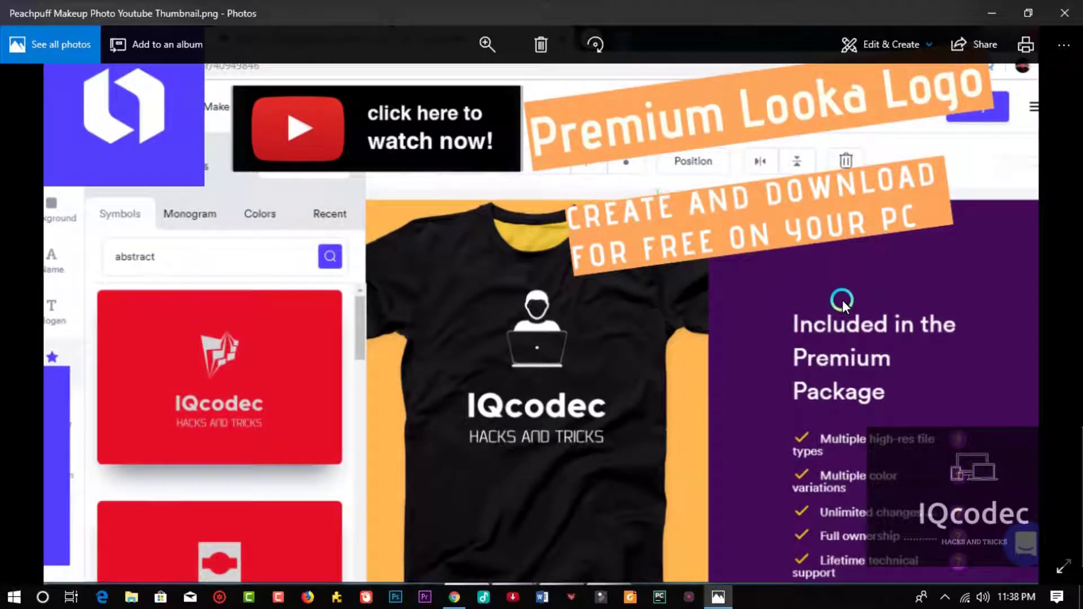
{"action": "key", "text": "Left"}
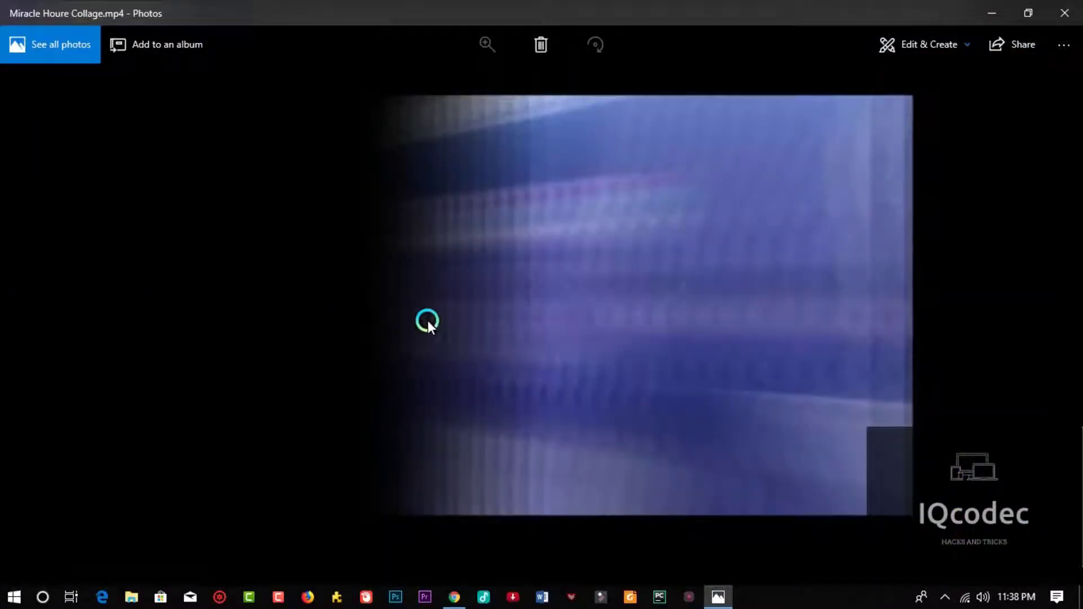
{"action": "key", "text": "Right"}
{"action": "key", "text": "Right"}
{"action": "key", "text": "Right"}
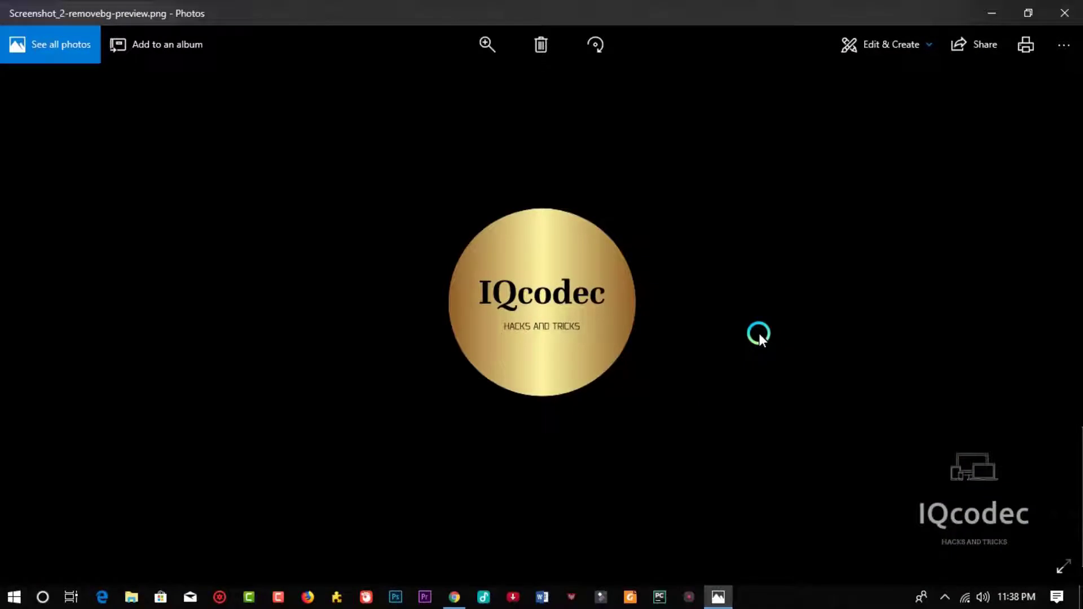
{"action": "key", "text": "Right"}
{"action": "key", "text": "Right"}
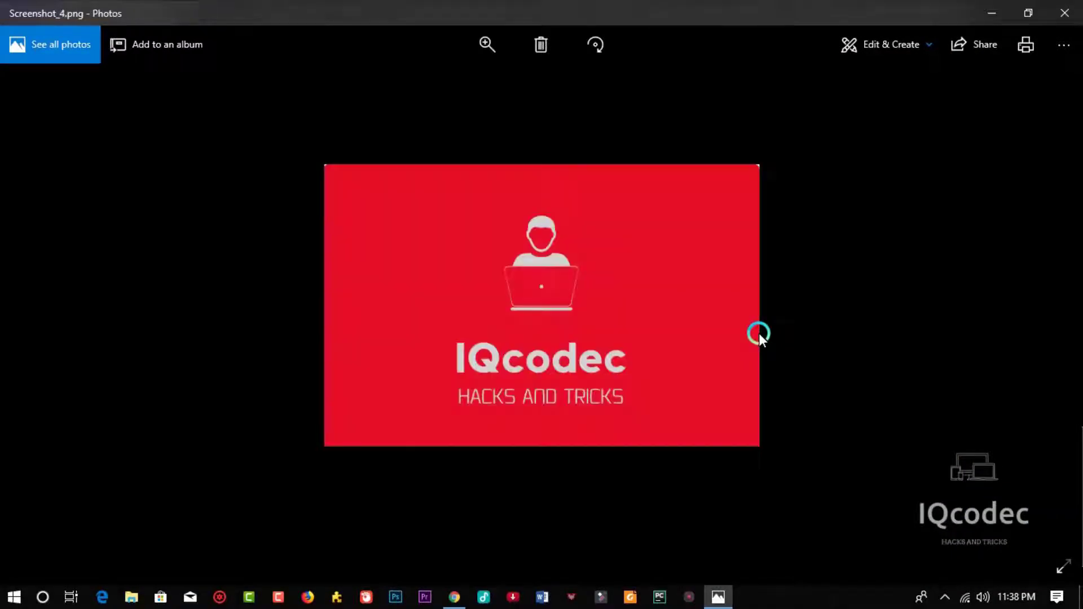
{"action": "key", "text": "Right"}
{"action": "key", "text": "Right"}
{"action": "key", "text": "Right"}
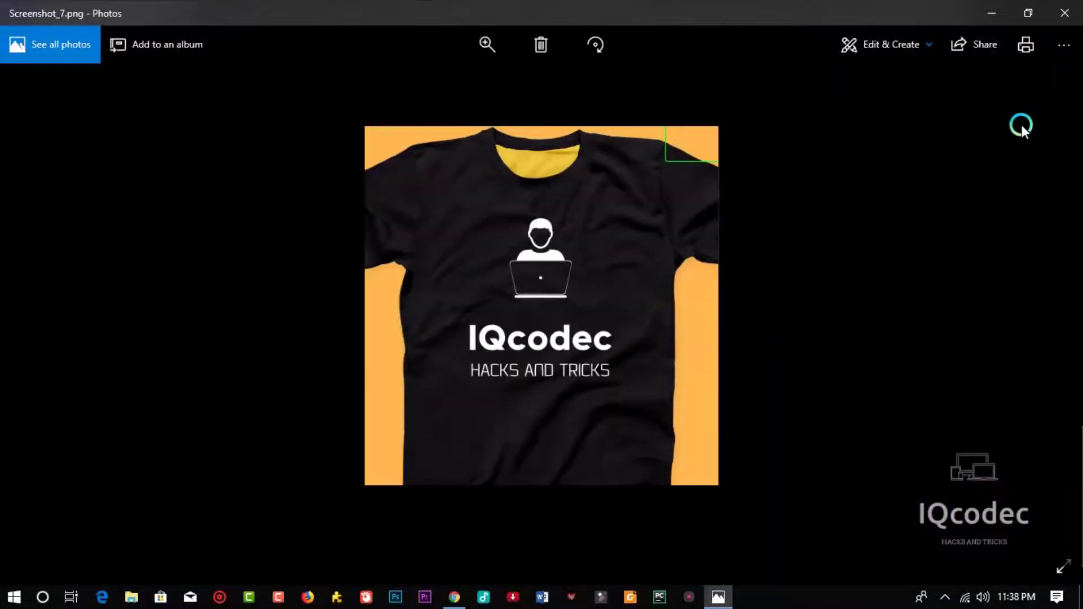
{"action": "left_click", "coordinate": [991, 12]}
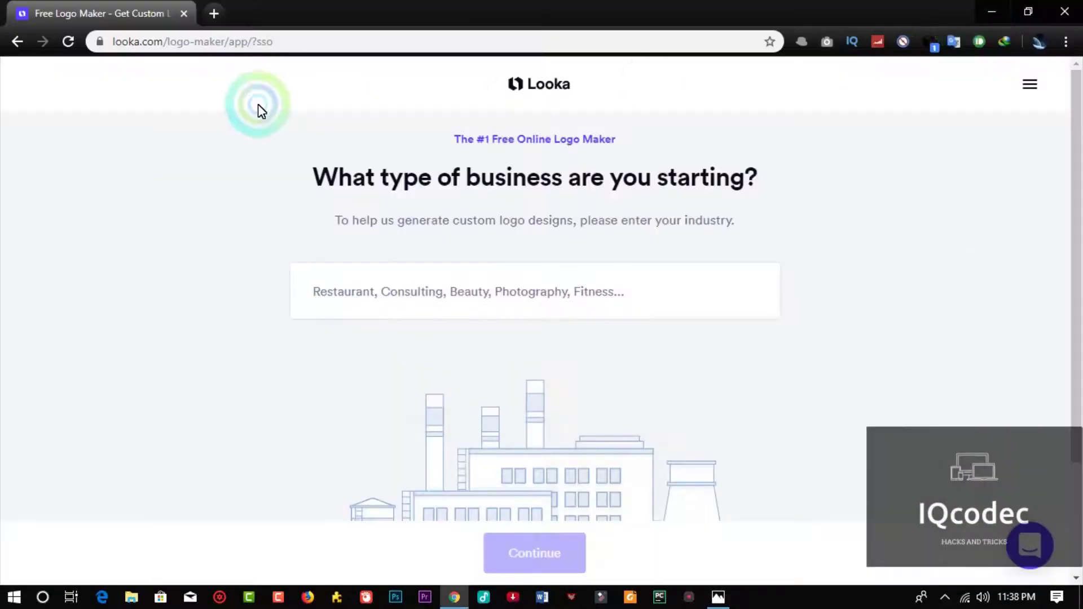
Go back and leave the current logo maker page.
{"action": "left_click", "coordinate": [415, 305]}
{"action": "scroll", "coordinate": [506, 291], "scroll_direction": "down", "scroll_amount": 1}
{"action": "scroll", "coordinate": [506, 291], "scroll_direction": "up", "scroll_amount": 1}
{"action": "scroll", "coordinate": [507, 290], "scroll_direction": "down", "scroll_amount": 1}
{"action": "scroll", "coordinate": [506, 290], "scroll_direction": "up", "scroll_amount": 1}
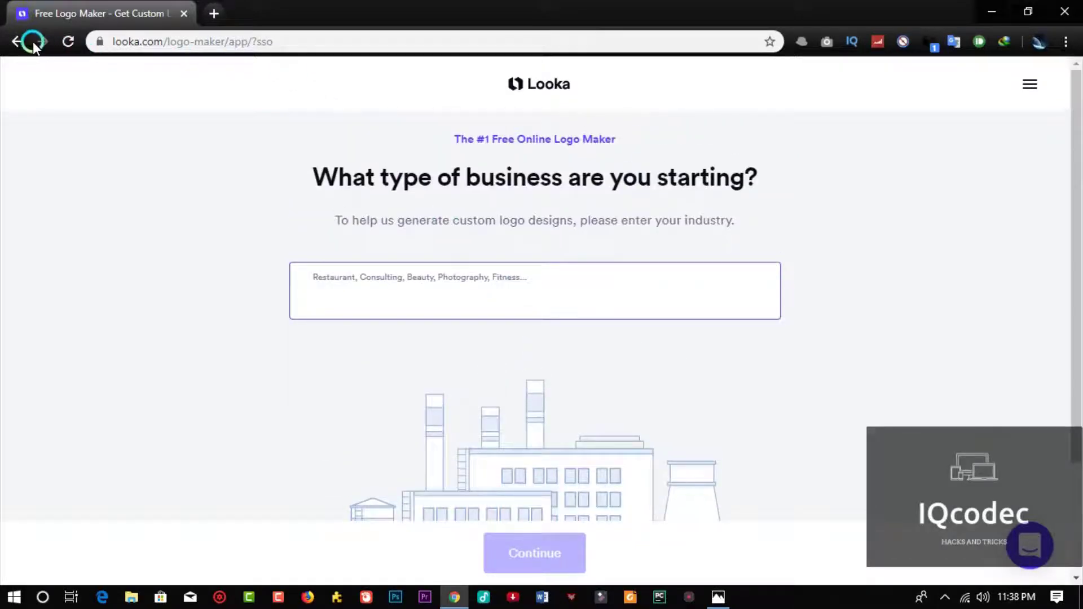
{"action": "left_click", "coordinate": [19, 40]}
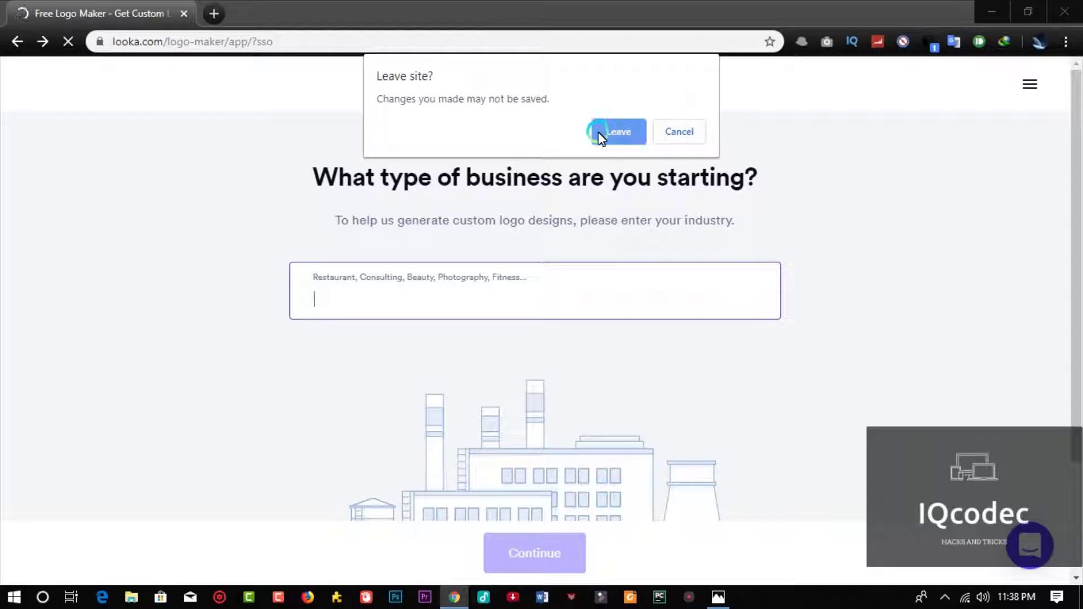
{"action": "left_click", "coordinate": [601, 136]}
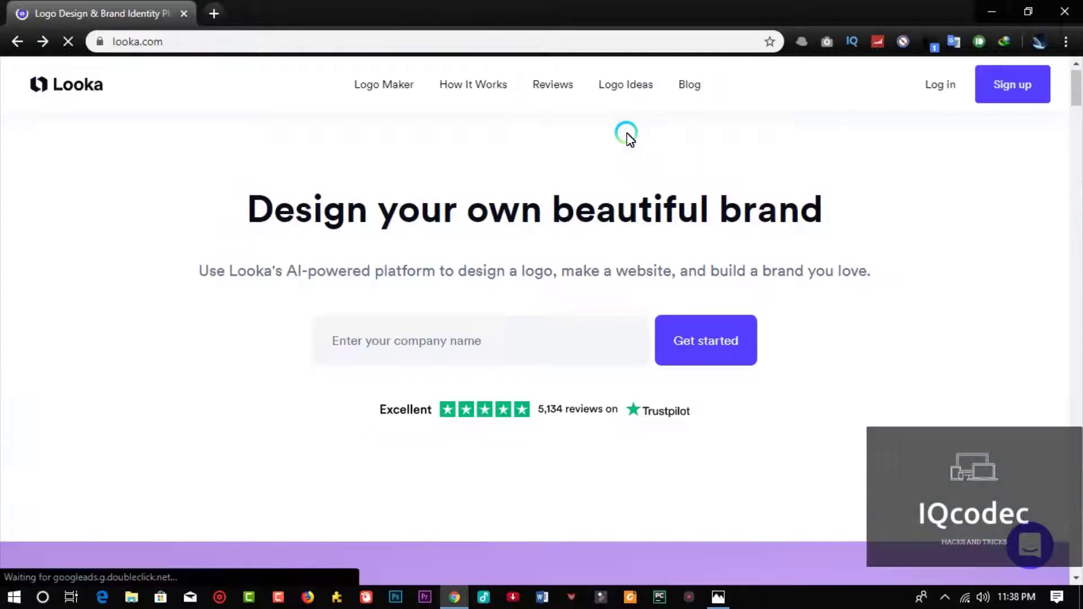
Start the logo maker with the company name Logofree.
{"action": "left_click", "coordinate": [384, 323]}
{"action": "left_click", "coordinate": [476, 341]}
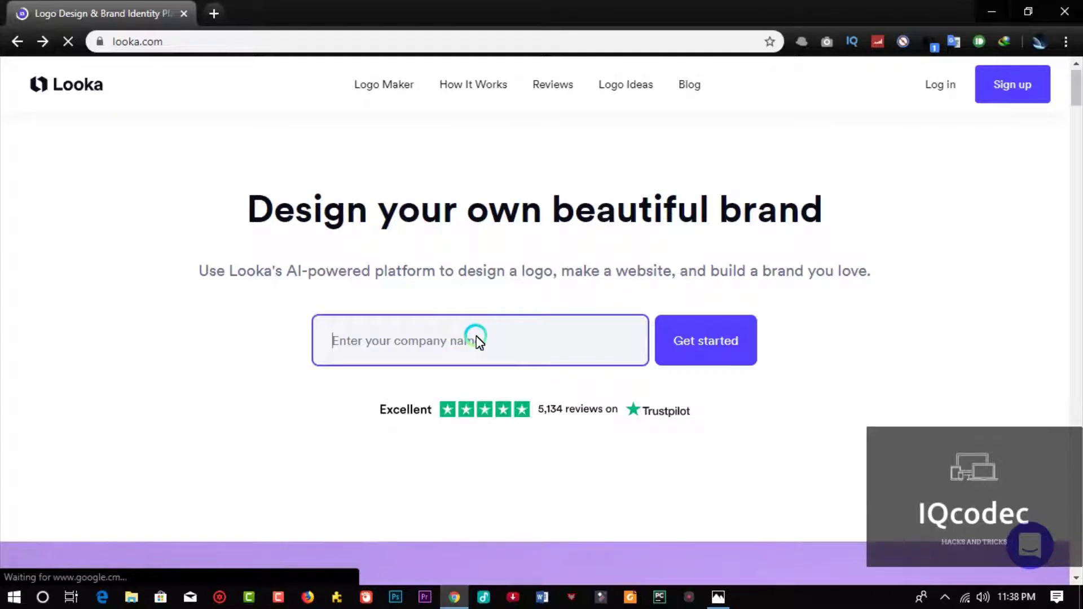
{"action": "type", "text": "Logo"}
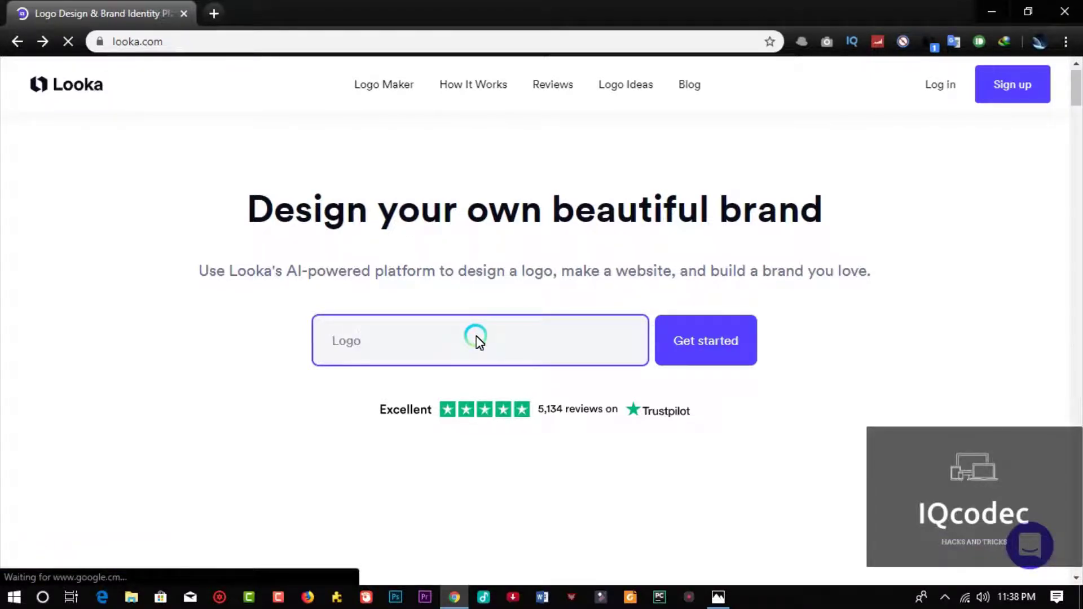
{"action": "left_click", "coordinate": [712, 330]}
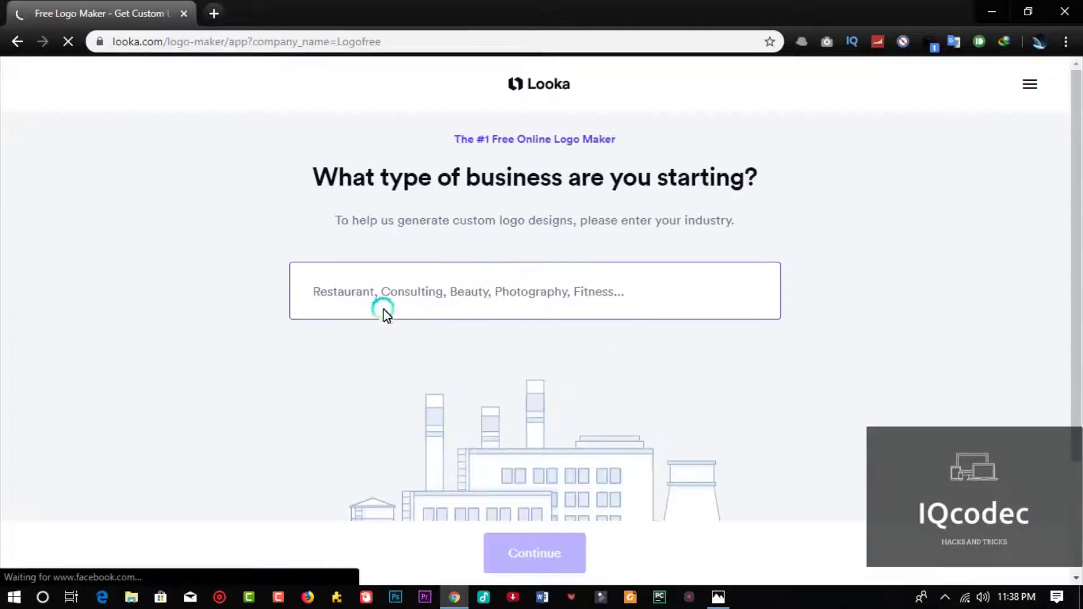
Choose Technology as the industry and continue.
{"action": "left_click", "coordinate": [506, 295]}
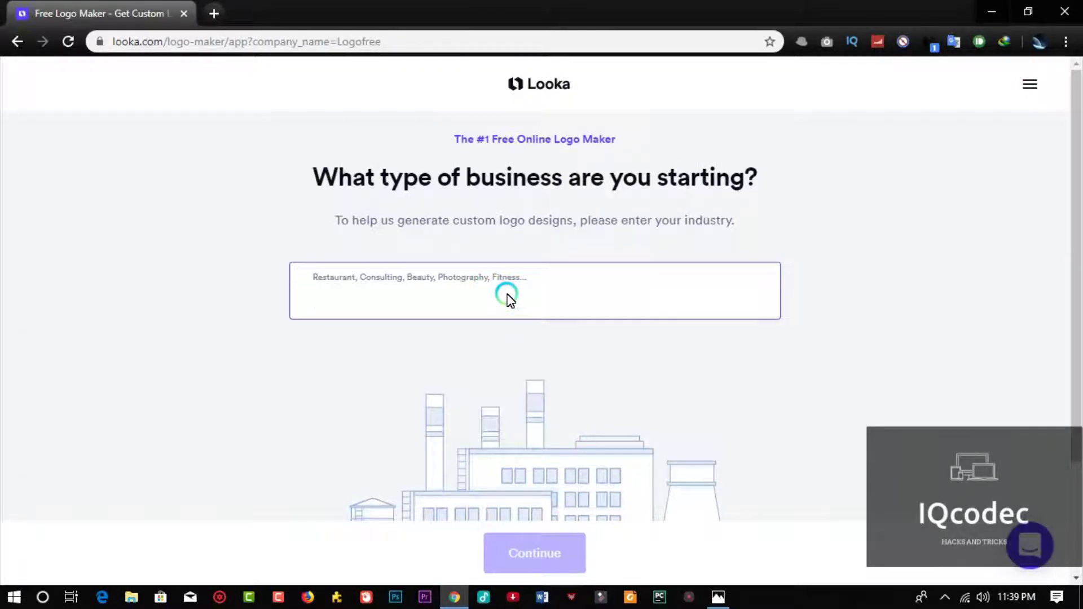
{"action": "type", "text": "tec"}
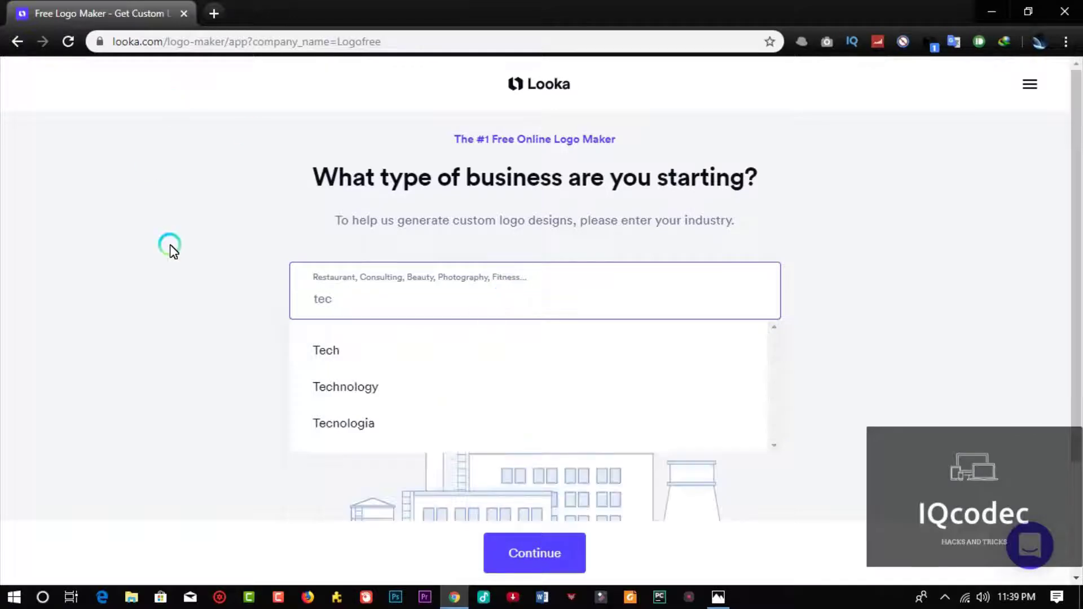
{"action": "left_click", "coordinate": [350, 387]}
{"action": "left_click", "coordinate": [564, 561]}
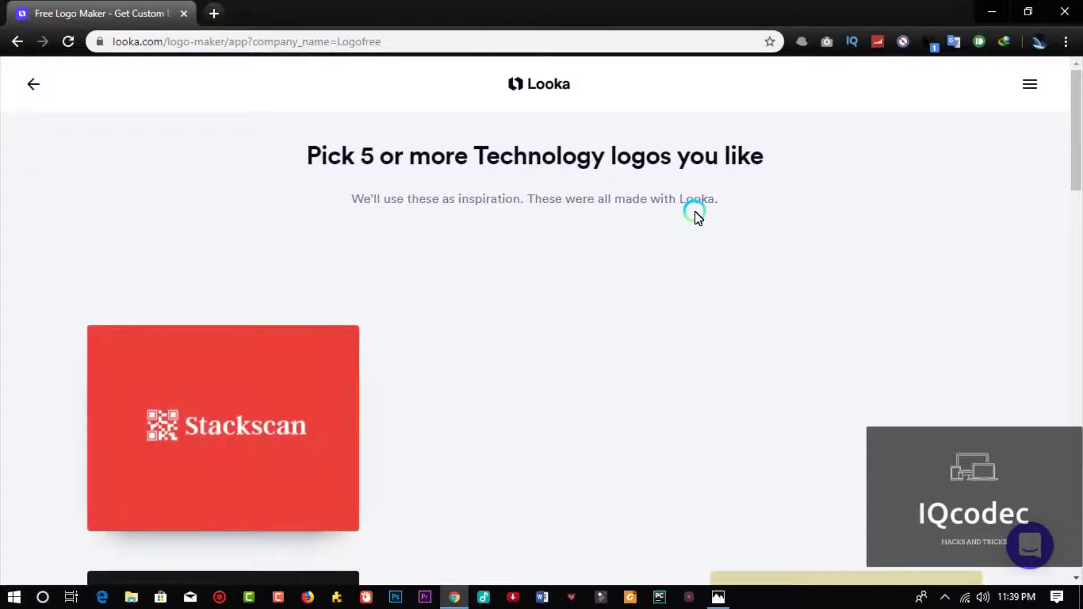
Pick the Stackscan, Streamable and Klutz logos as inspiration.
{"action": "scroll", "coordinate": [693, 213], "scroll_direction": "down", "scroll_amount": 3}
{"action": "scroll", "coordinate": [1074, 345], "scroll_direction": "down", "scroll_amount": 4}
{"action": "scroll", "coordinate": [835, 411], "scroll_direction": "up", "scroll_amount": 8}
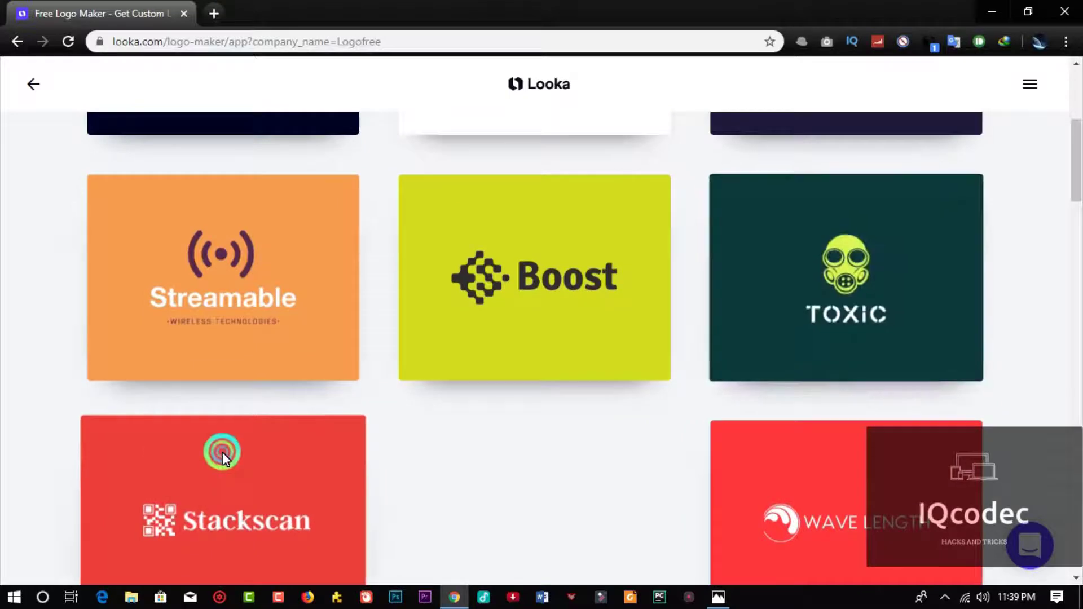
{"action": "left_click", "coordinate": [221, 478]}
{"action": "left_click", "coordinate": [243, 320]}
{"action": "scroll", "coordinate": [801, 349], "scroll_direction": "down", "scroll_amount": 4}
{"action": "scroll", "coordinate": [803, 385], "scroll_direction": "down", "scroll_amount": 4}
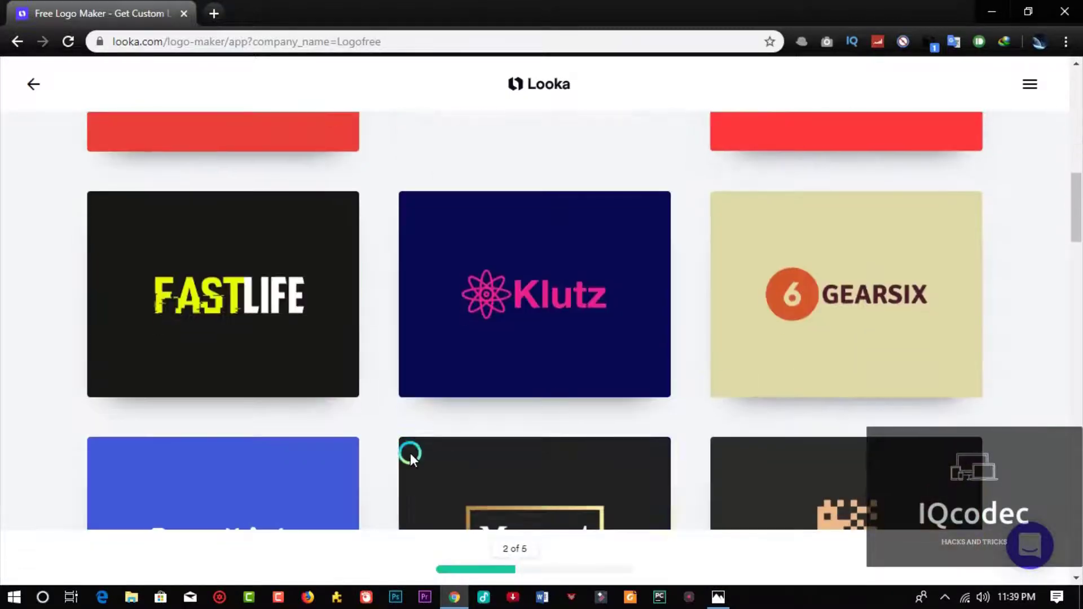
{"action": "left_click", "coordinate": [578, 330]}
Add Blue Banana and Live Terra as the remaining picks and continue.
{"action": "scroll", "coordinate": [584, 379], "scroll_direction": "down", "scroll_amount": 5}
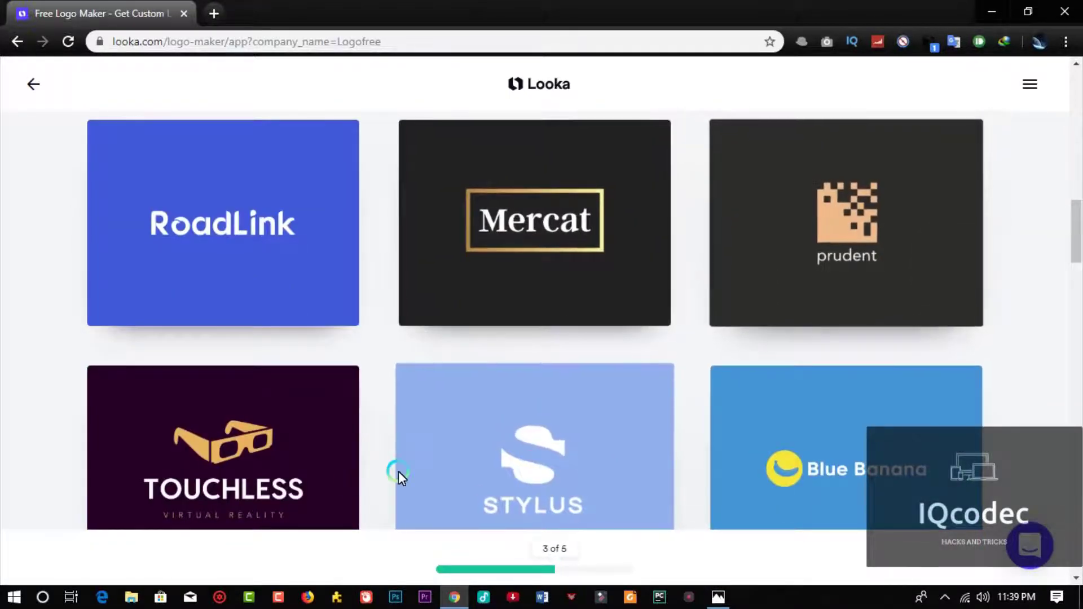
{"action": "scroll", "coordinate": [584, 461], "scroll_direction": "down", "scroll_amount": 3}
{"action": "left_click", "coordinate": [879, 369]}
{"action": "scroll", "coordinate": [834, 381], "scroll_direction": "down", "scroll_amount": 5}
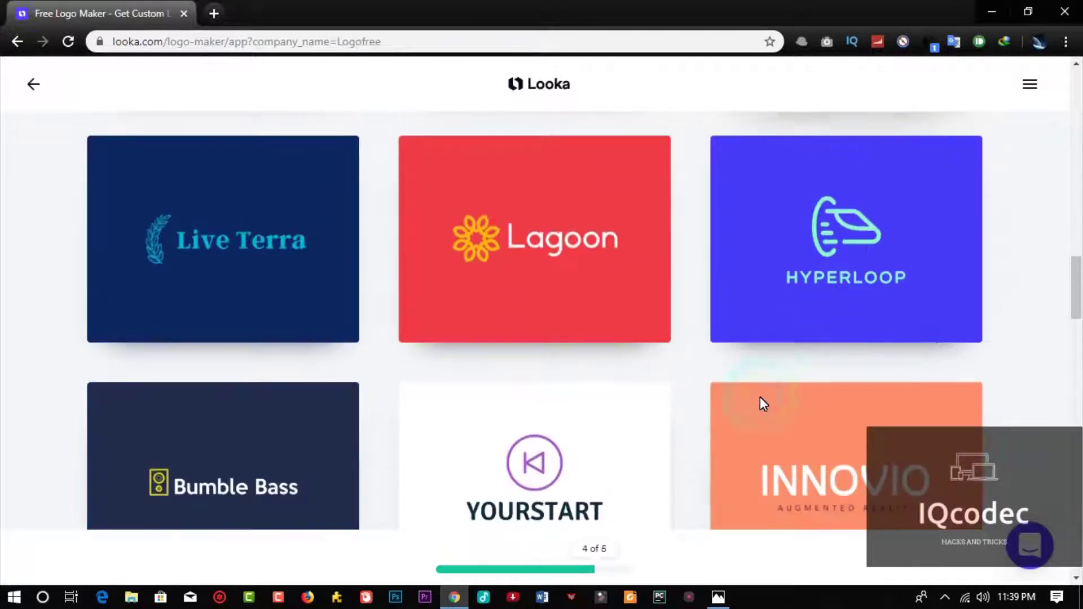
{"action": "left_click", "coordinate": [219, 330]}
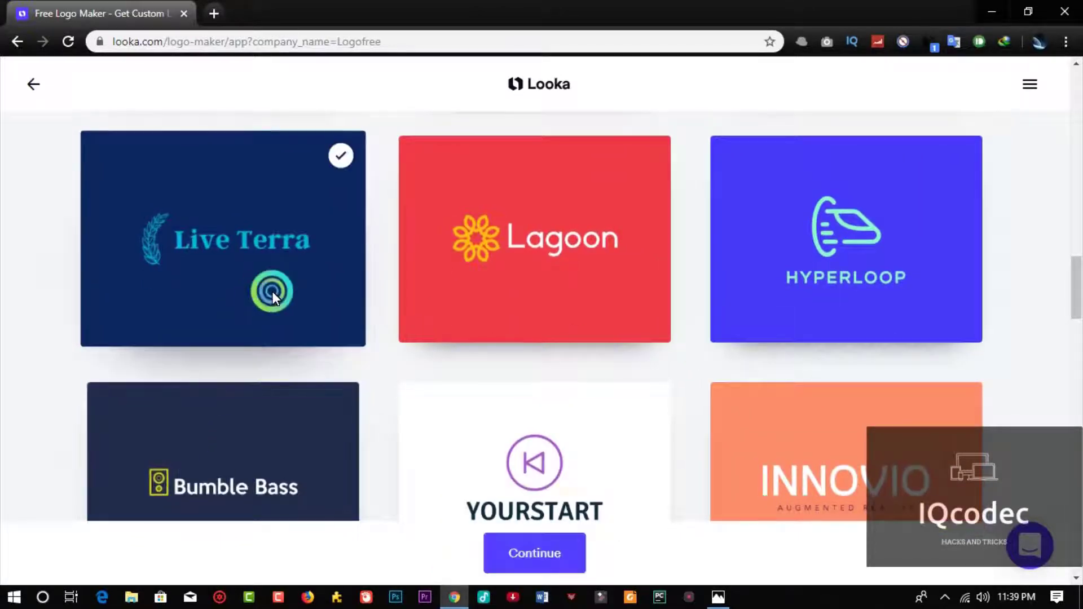
{"action": "scroll", "coordinate": [688, 395], "scroll_direction": "down", "scroll_amount": 3}
{"action": "scroll", "coordinate": [627, 490], "scroll_direction": "down", "scroll_amount": 5}
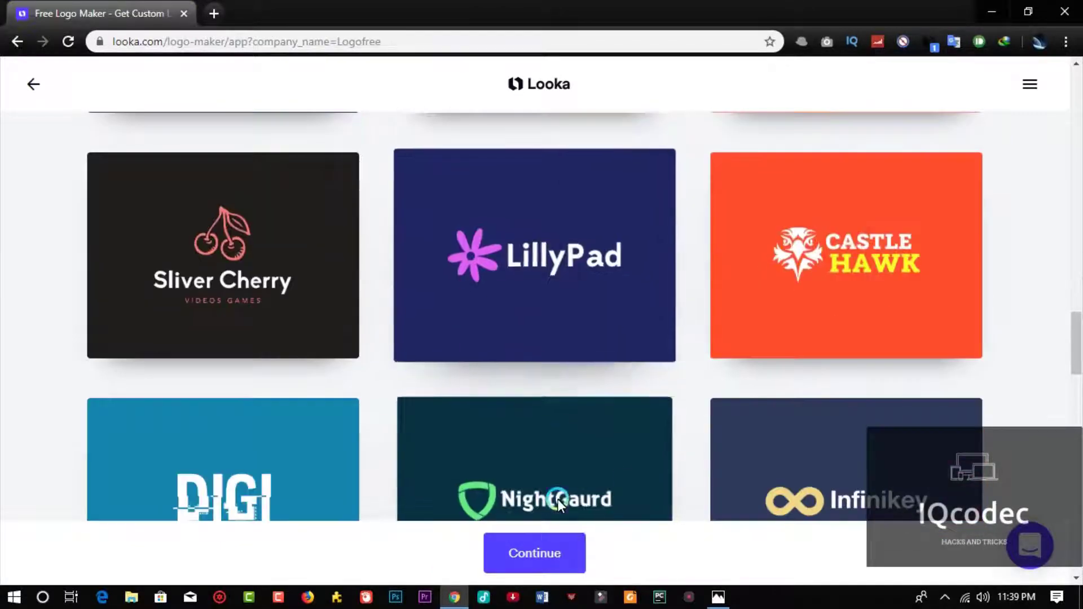
{"action": "left_click", "coordinate": [552, 552]}
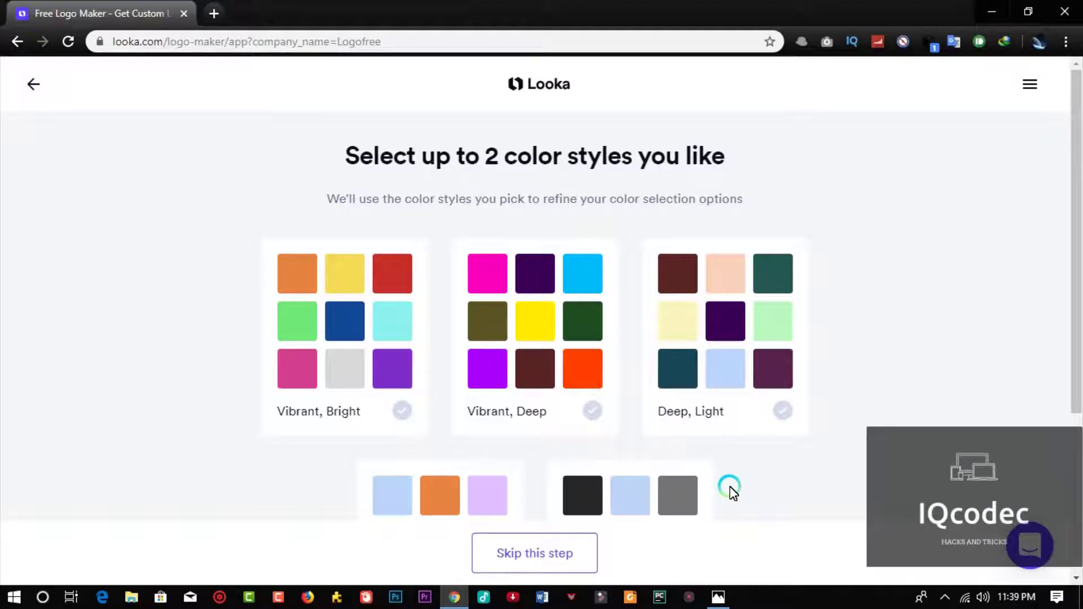
Skip colour styles and colours, add the slogan 'Hacks and Tricks', and continue.
{"action": "left_click", "coordinate": [561, 553]}
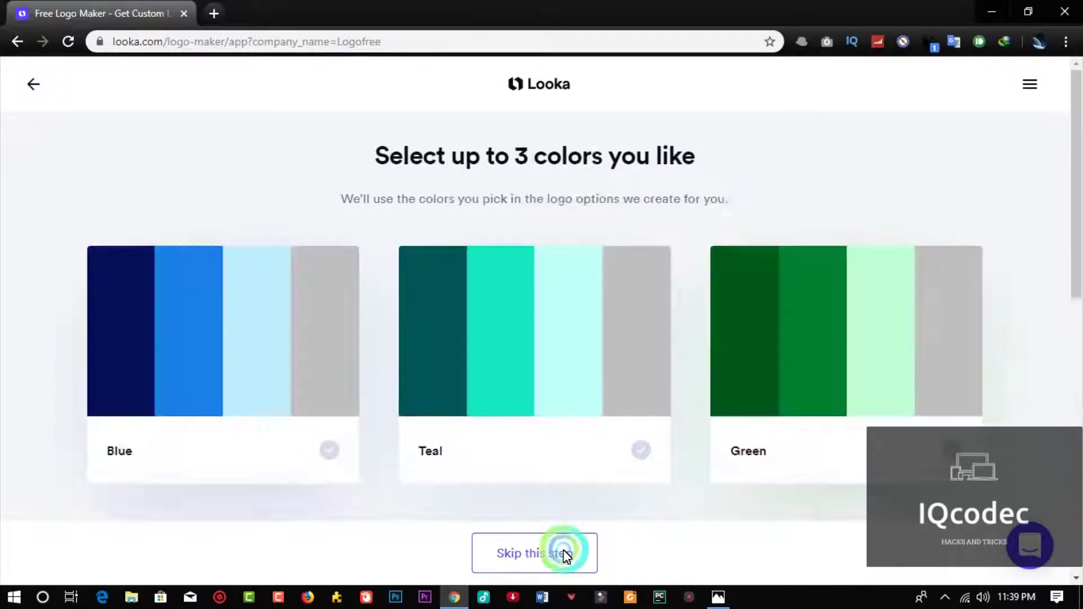
{"action": "left_click", "coordinate": [558, 553]}
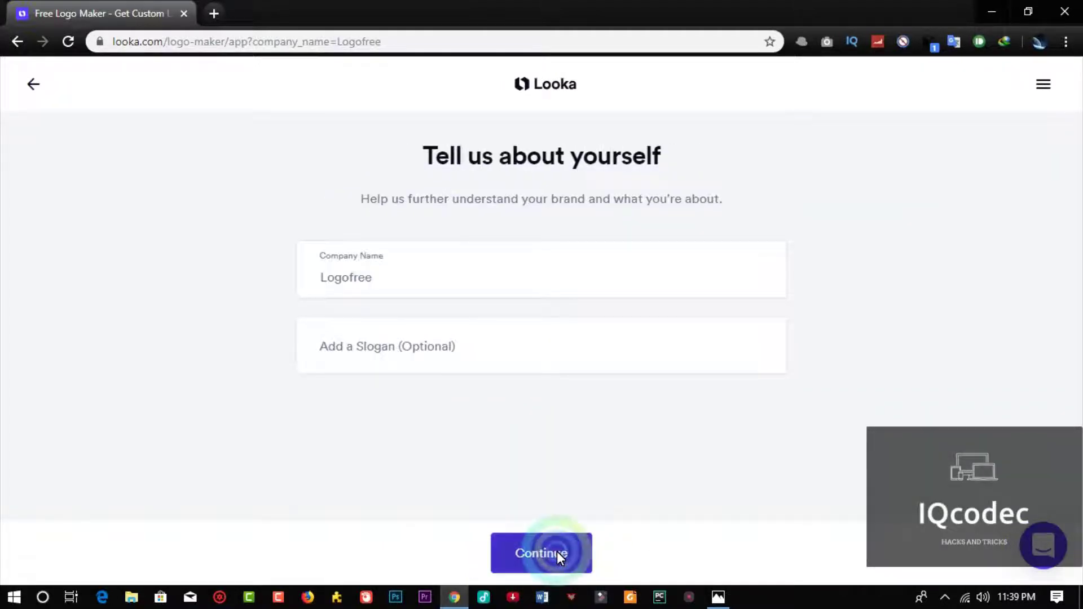
{"action": "left_click", "coordinate": [478, 354]}
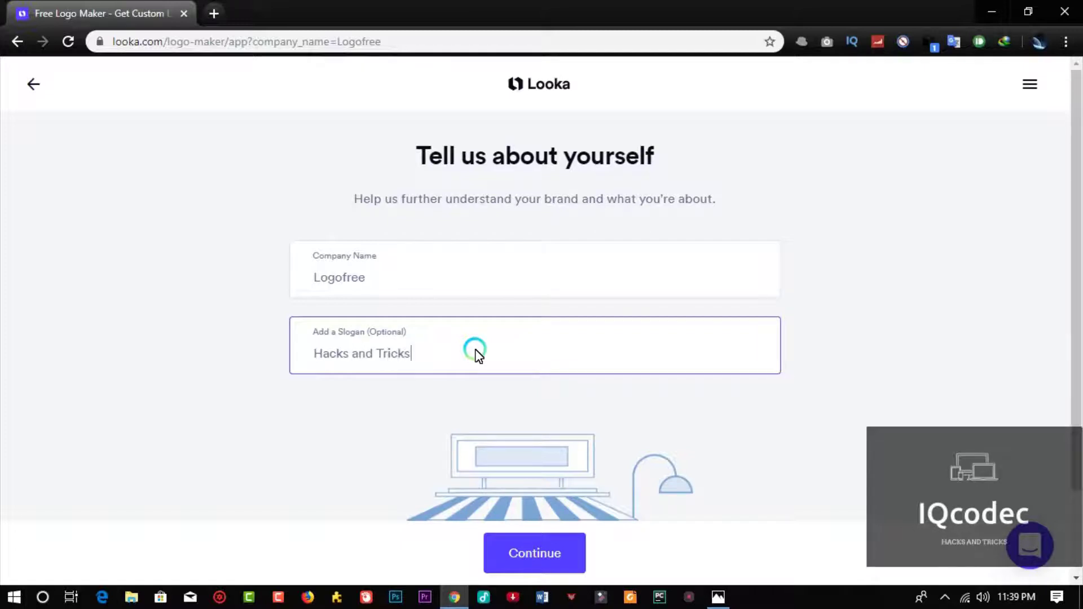
{"action": "left_click", "coordinate": [546, 536]}
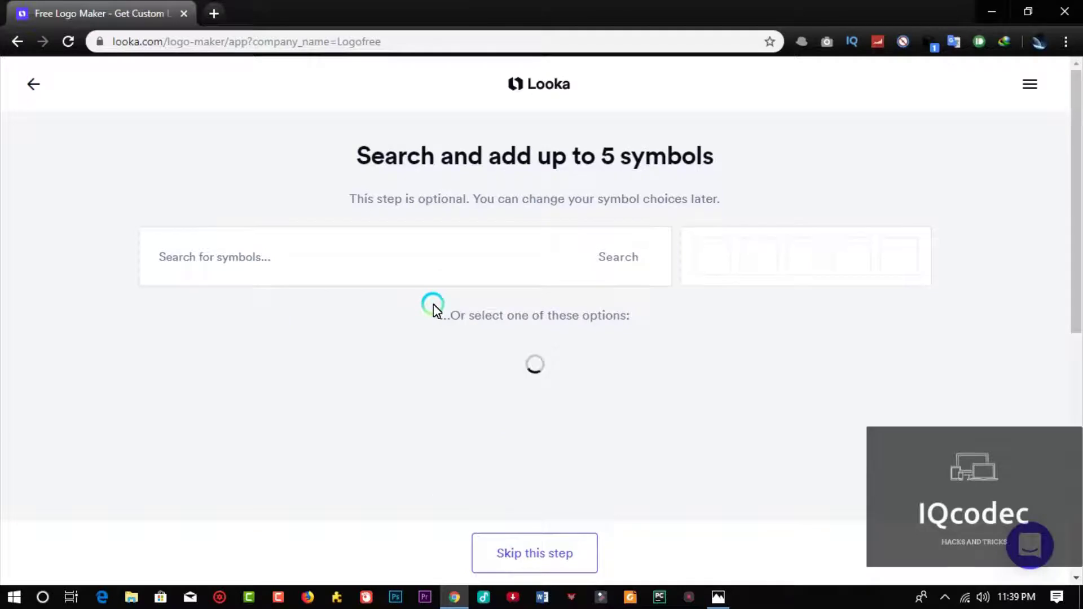
Choose the Technology symbol category and dismiss the alarm notification.
{"action": "scroll", "coordinate": [425, 306], "scroll_direction": "down", "scroll_amount": 3}
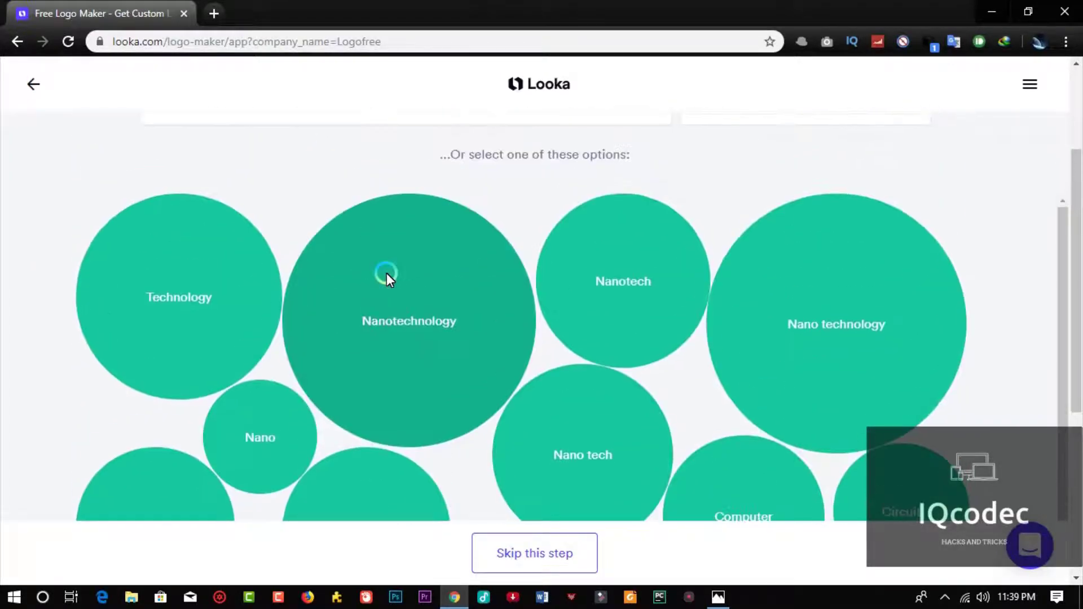
{"action": "scroll", "coordinate": [769, 298], "scroll_direction": "down", "scroll_amount": 4}
{"action": "scroll", "coordinate": [823, 327], "scroll_direction": "up", "scroll_amount": 3}
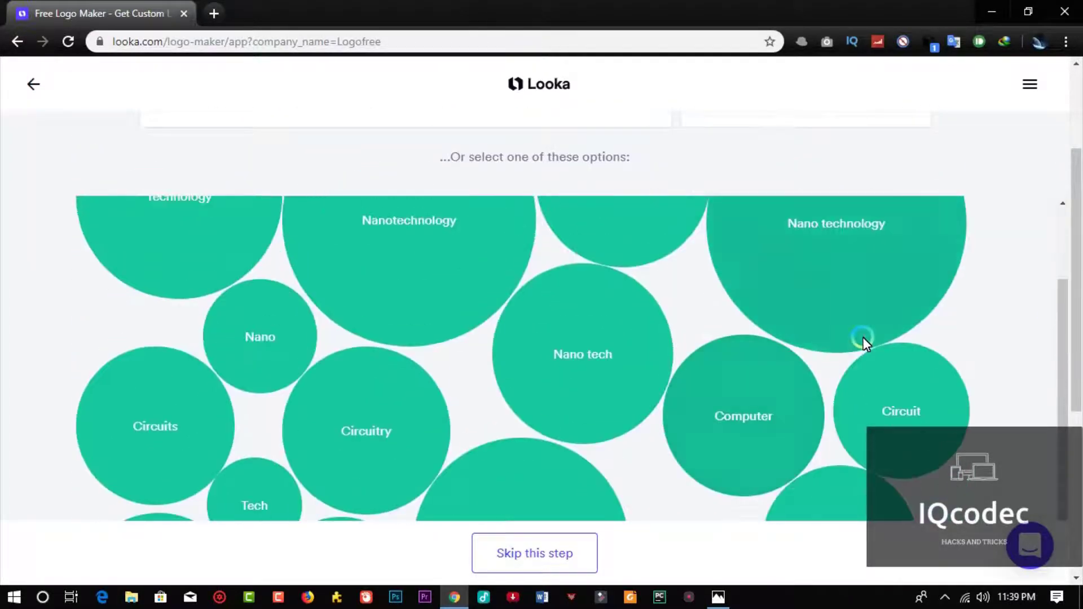
{"action": "scroll", "coordinate": [892, 391], "scroll_direction": "up", "scroll_amount": 2}
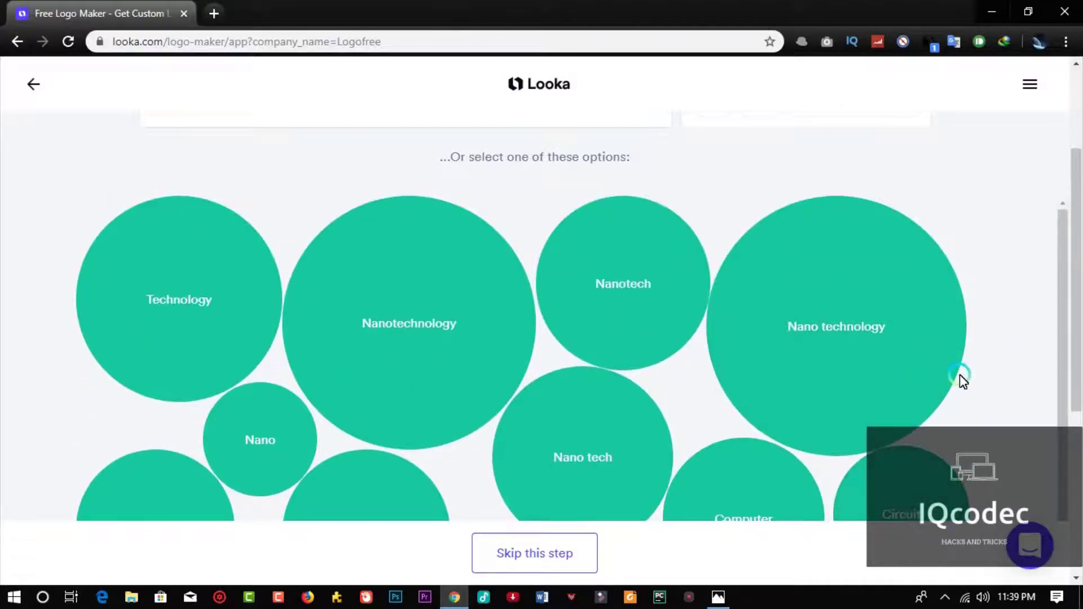
{"action": "left_click", "coordinate": [206, 303]}
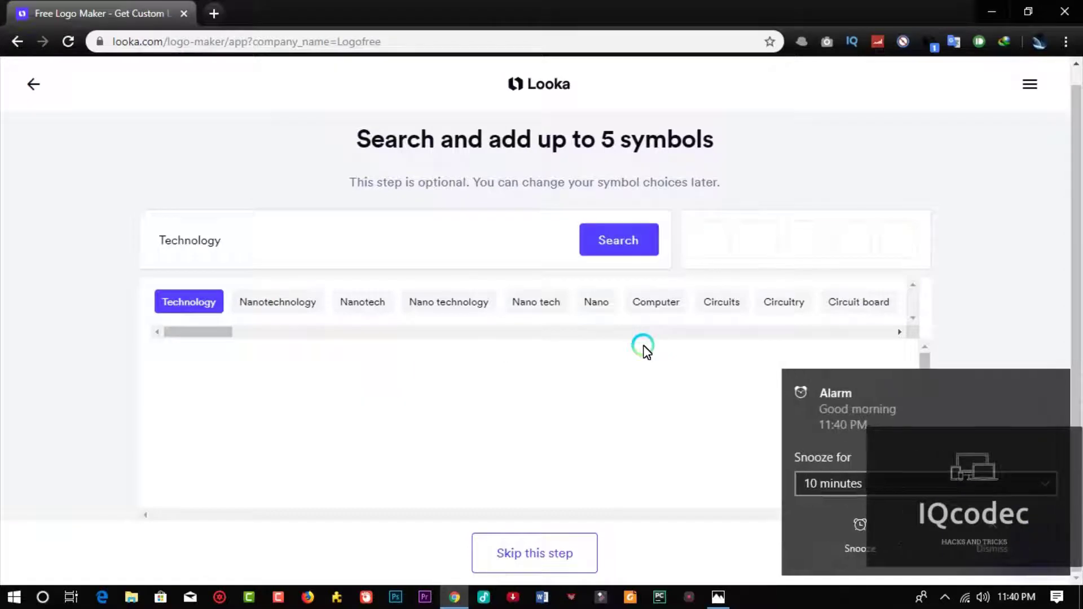
{"action": "left_click", "coordinate": [990, 533]}
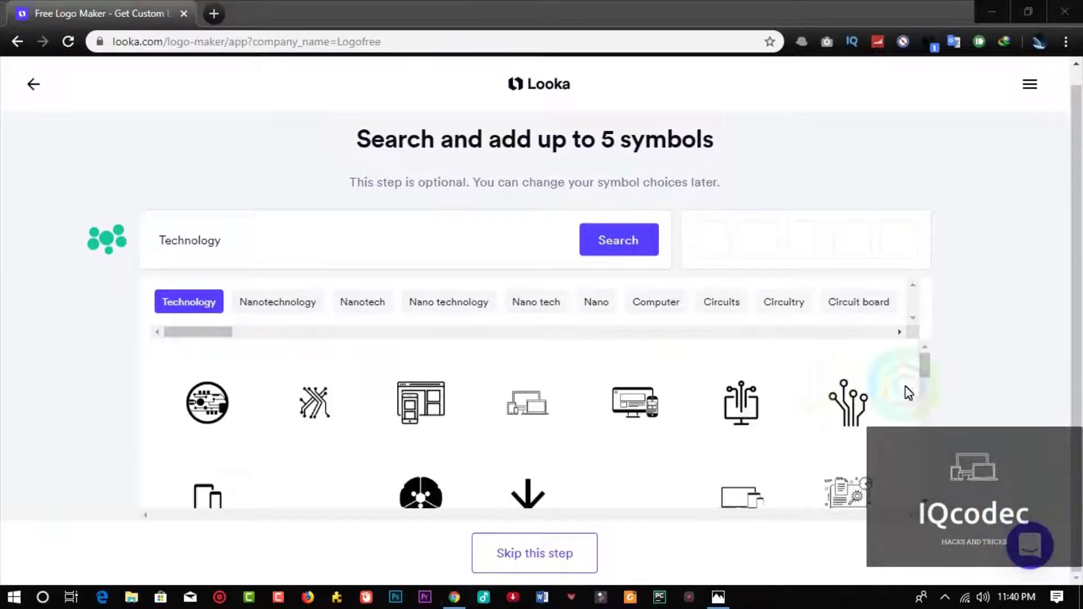
{"action": "scroll", "coordinate": [417, 395], "scroll_direction": "down", "scroll_amount": 2}
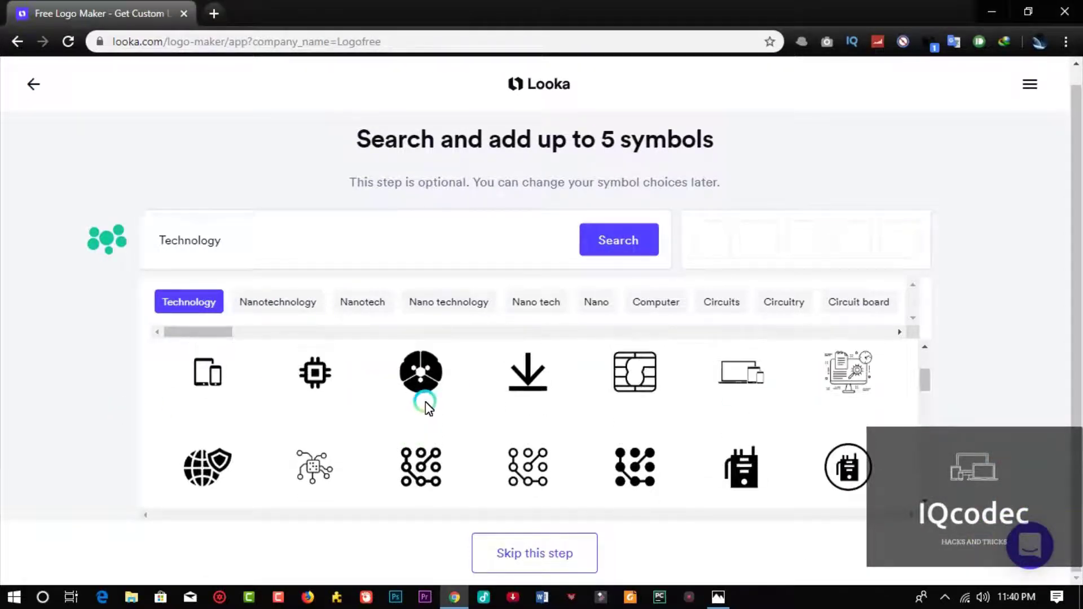
{"action": "scroll", "coordinate": [519, 412], "scroll_direction": "up", "scroll_amount": 2}
Add monitor, devices, laptop-and-phone, hexagon-diamond and black hexagon symbols, then generate designs.
{"action": "left_click", "coordinate": [662, 401]}
{"action": "left_click", "coordinate": [527, 402]}
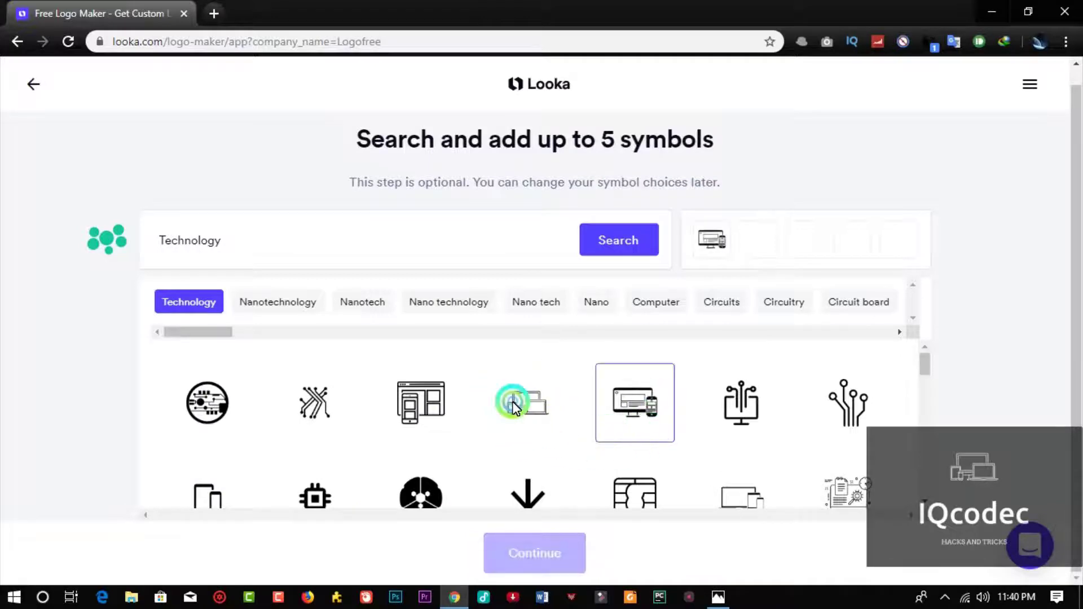
{"action": "scroll", "coordinate": [732, 424], "scroll_direction": "down", "scroll_amount": 1}
{"action": "left_click", "coordinate": [761, 440]}
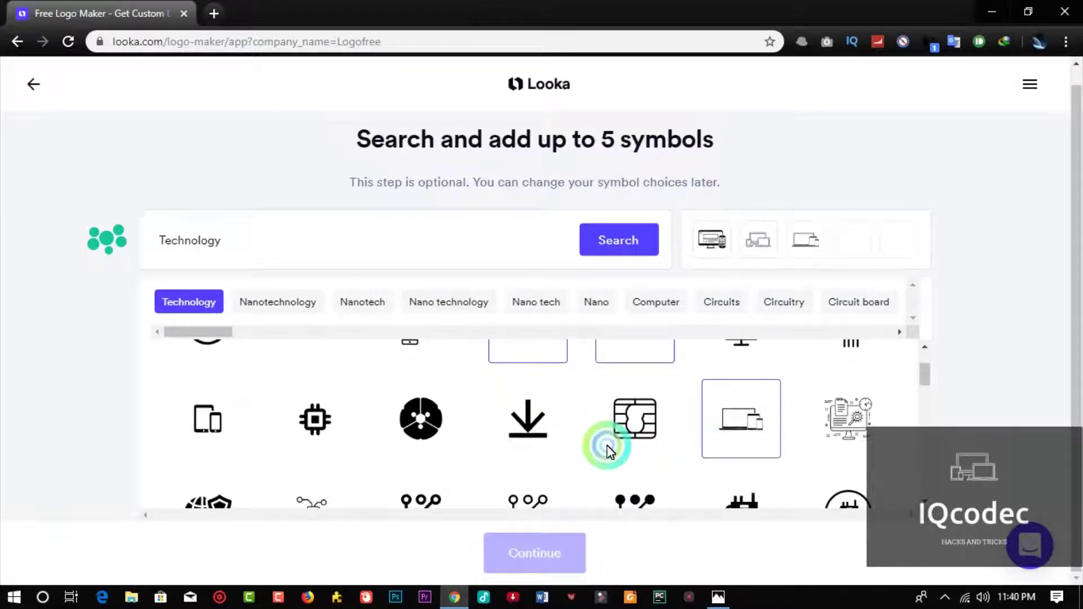
{"action": "scroll", "coordinate": [603, 445], "scroll_direction": "down", "scroll_amount": 2}
{"action": "left_click", "coordinate": [429, 392]}
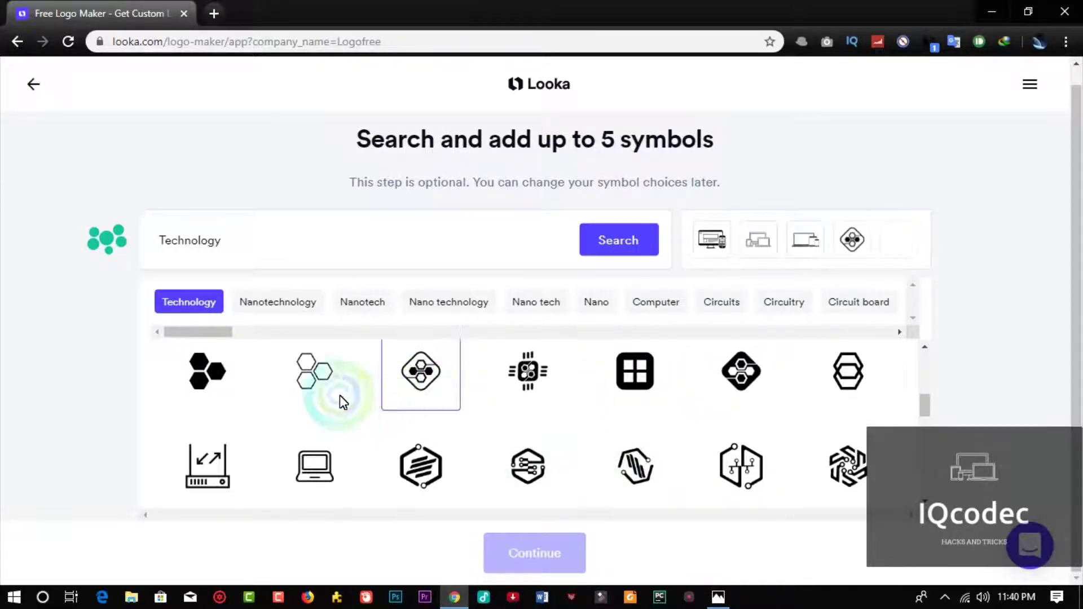
{"action": "left_click", "coordinate": [223, 384]}
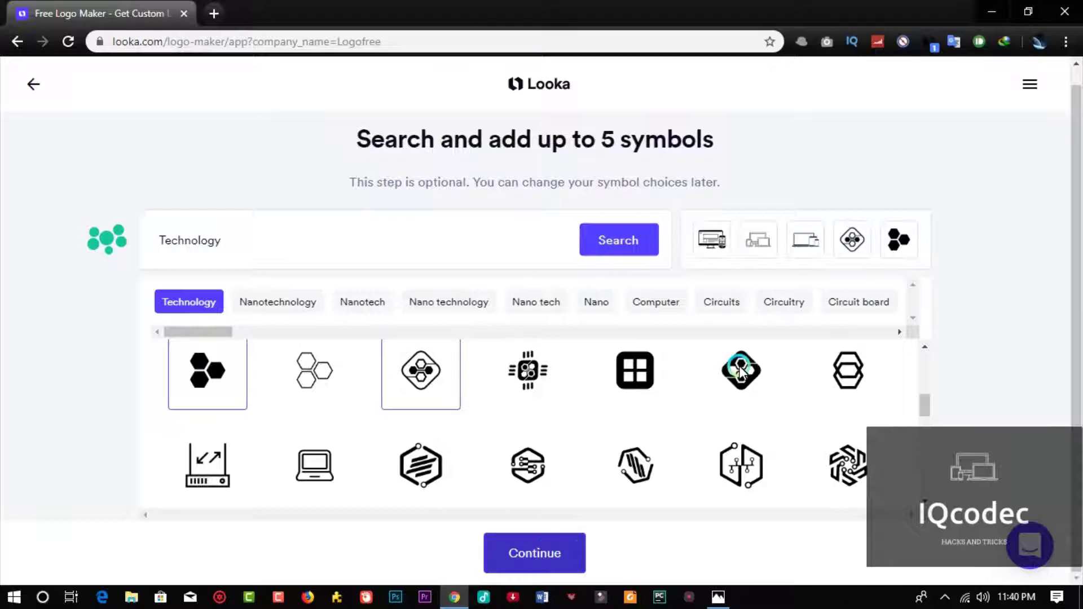
{"action": "left_click", "coordinate": [911, 246]}
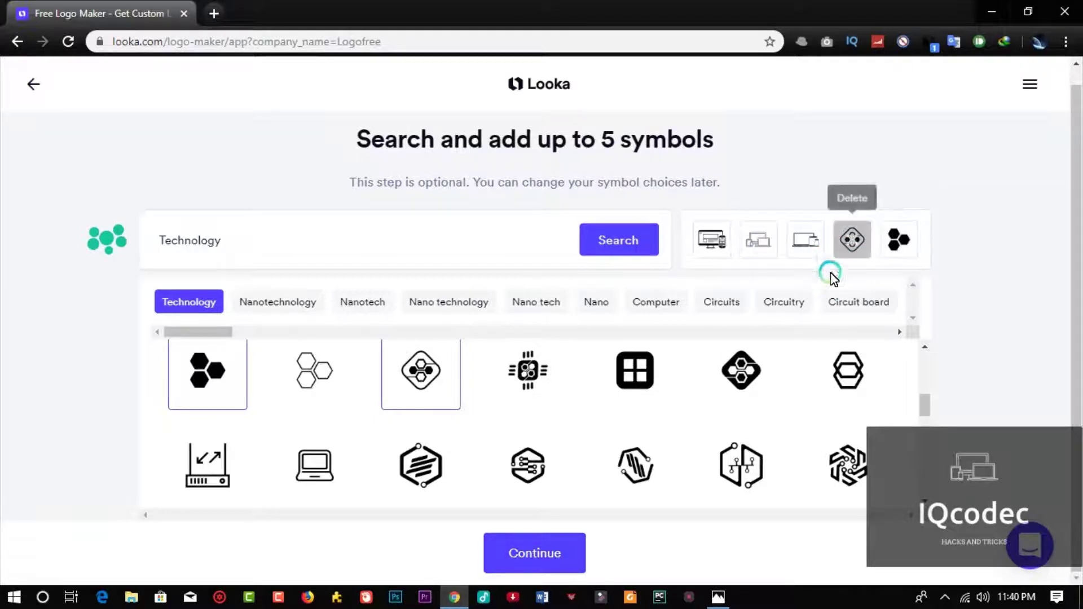
{"action": "left_click", "coordinate": [538, 554]}
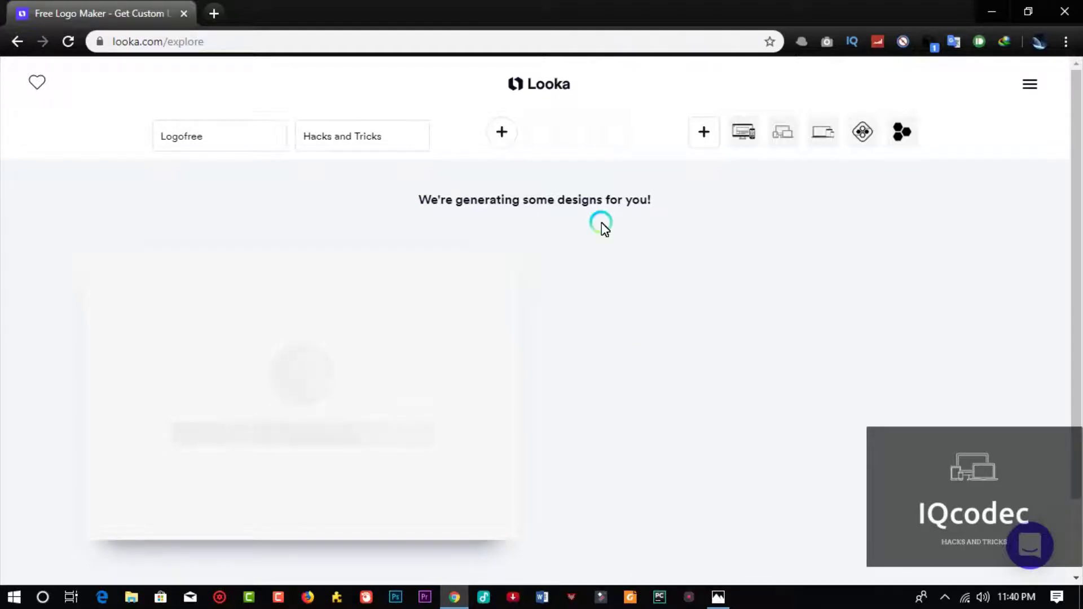
Open a new Chrome tab beside the Looka designs.
{"action": "scroll", "coordinate": [718, 343], "scroll_direction": "down", "scroll_amount": 1}
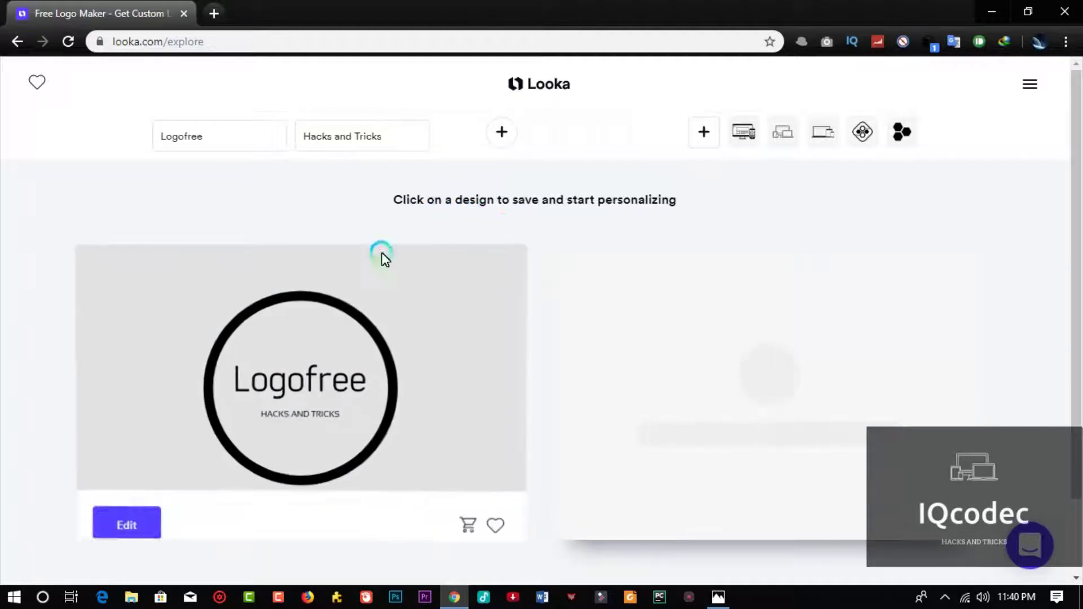
{"action": "left_click", "coordinate": [215, 18]}
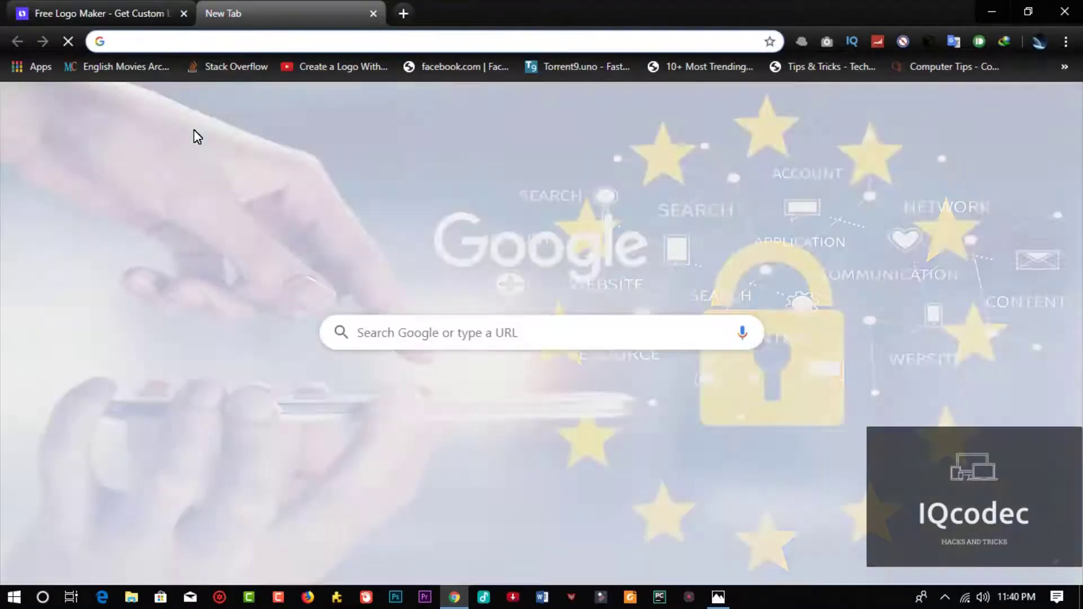
Search 'lightshort pc' and start downloading the Lightshot installer for Windows.
{"action": "type", "text": "ligh"}
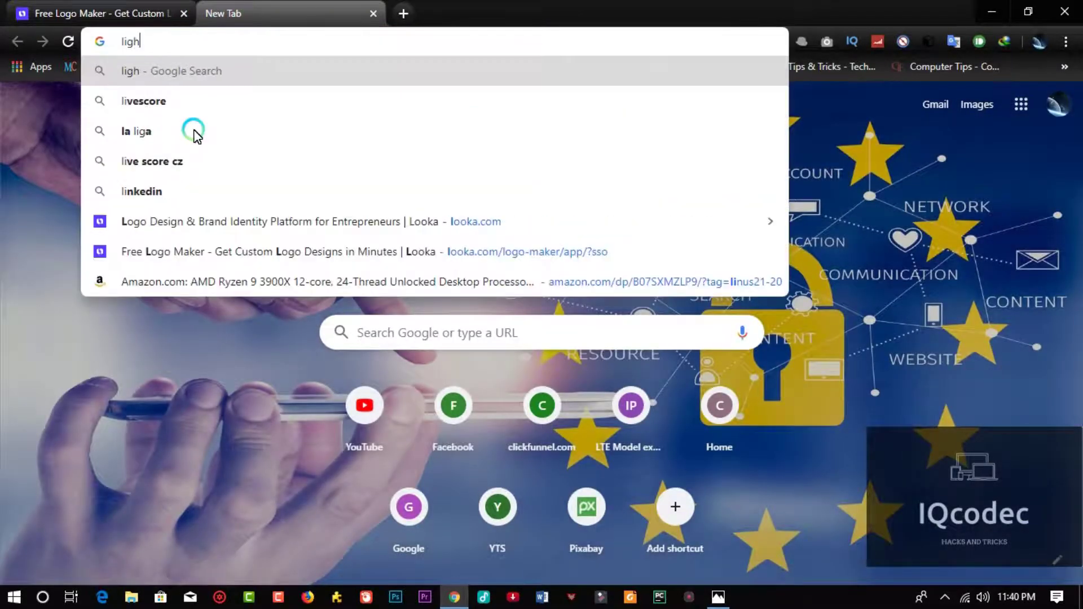
{"action": "type", "text": "tshort "}
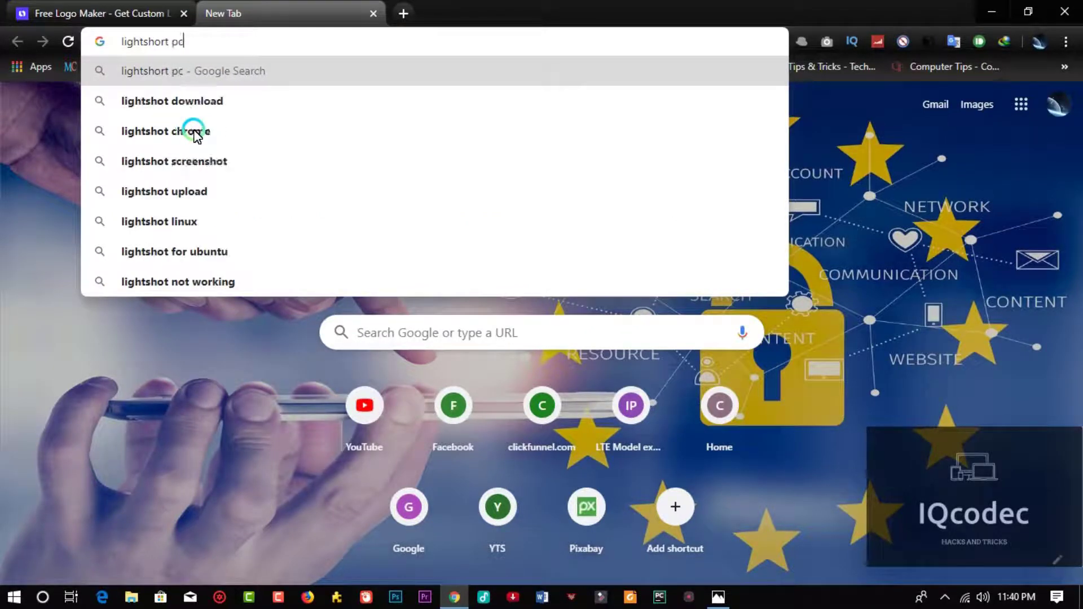
{"action": "type", "text": "pc"}
{"action": "key", "text": "Return"}
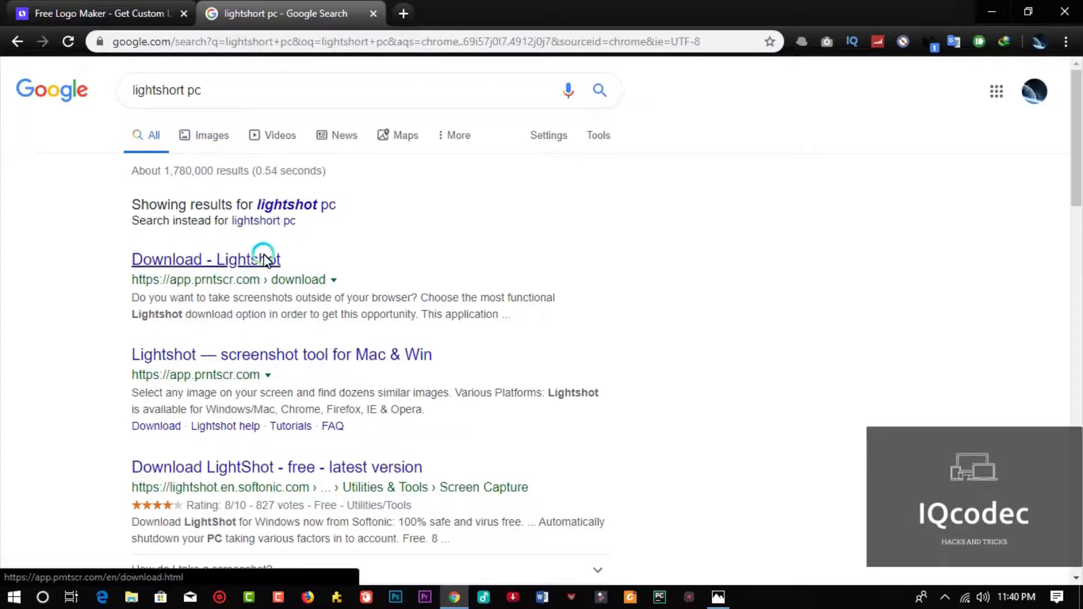
{"action": "left_click", "coordinate": [224, 258]}
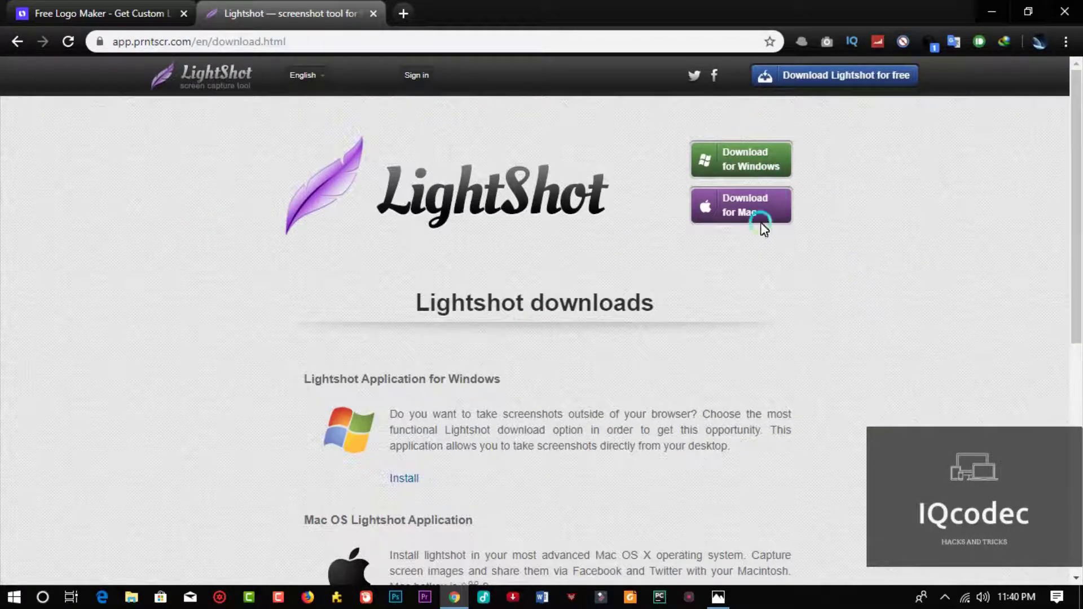
{"action": "left_click", "coordinate": [750, 162]}
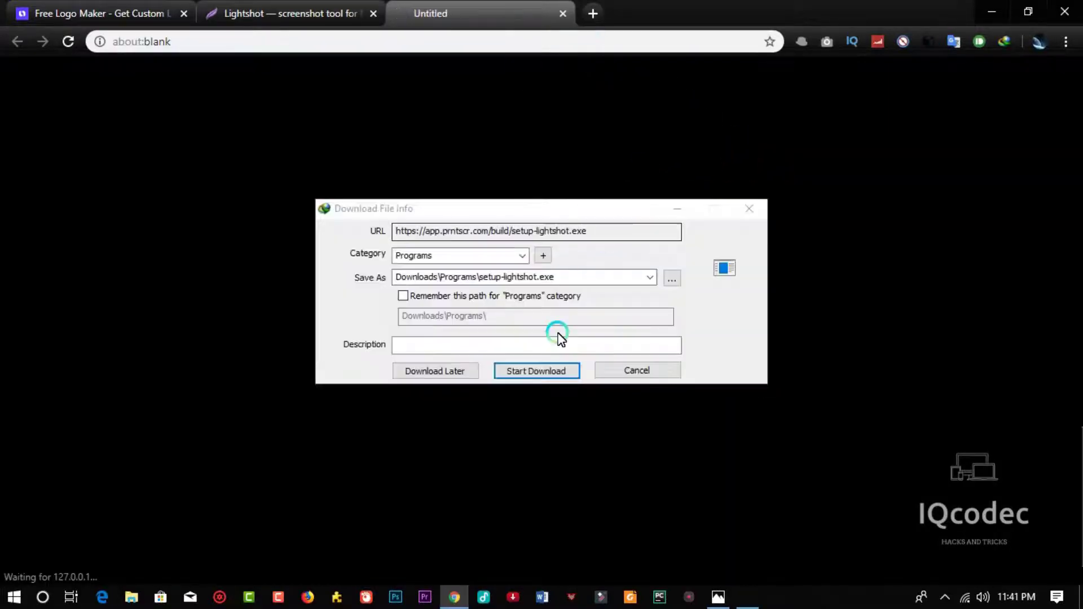
{"action": "left_click", "coordinate": [525, 365]}
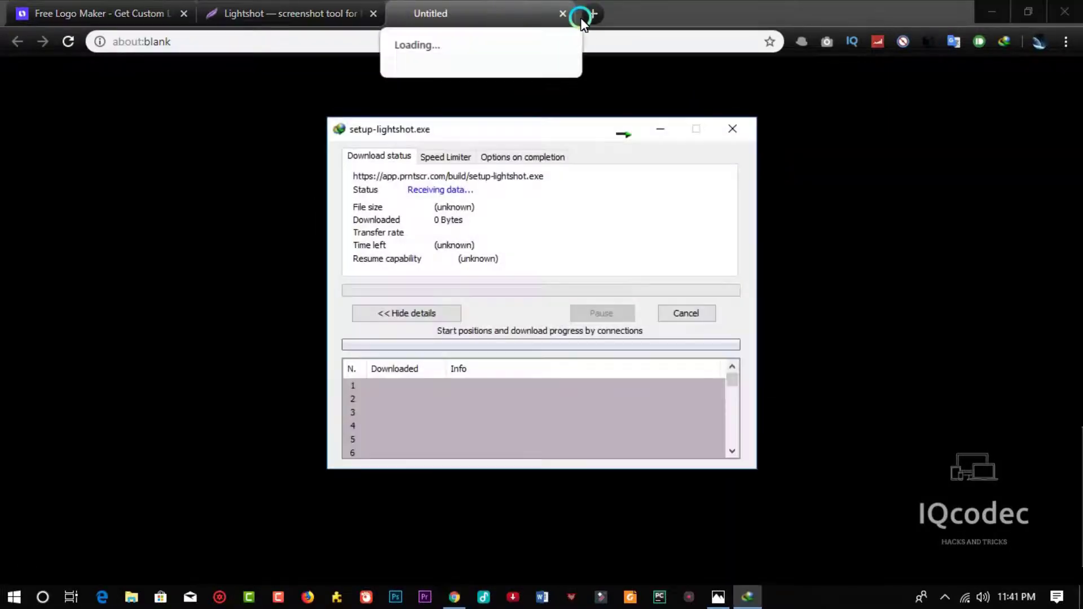
Close the blank tab, check download progress, and return to the Looka designs.
{"action": "left_click", "coordinate": [565, 13]}
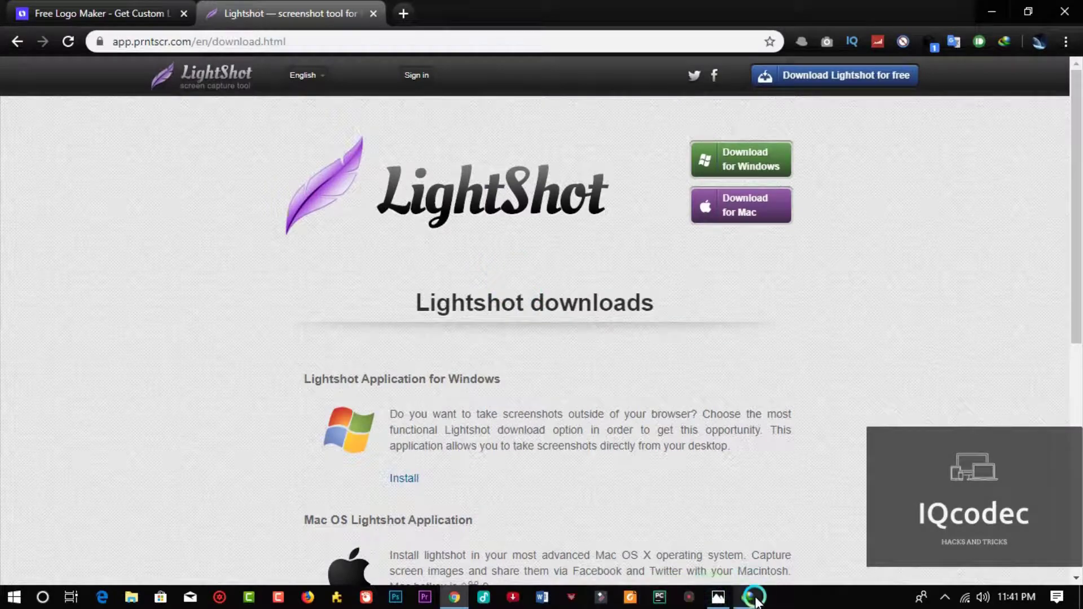
{"action": "left_click", "coordinate": [755, 599]}
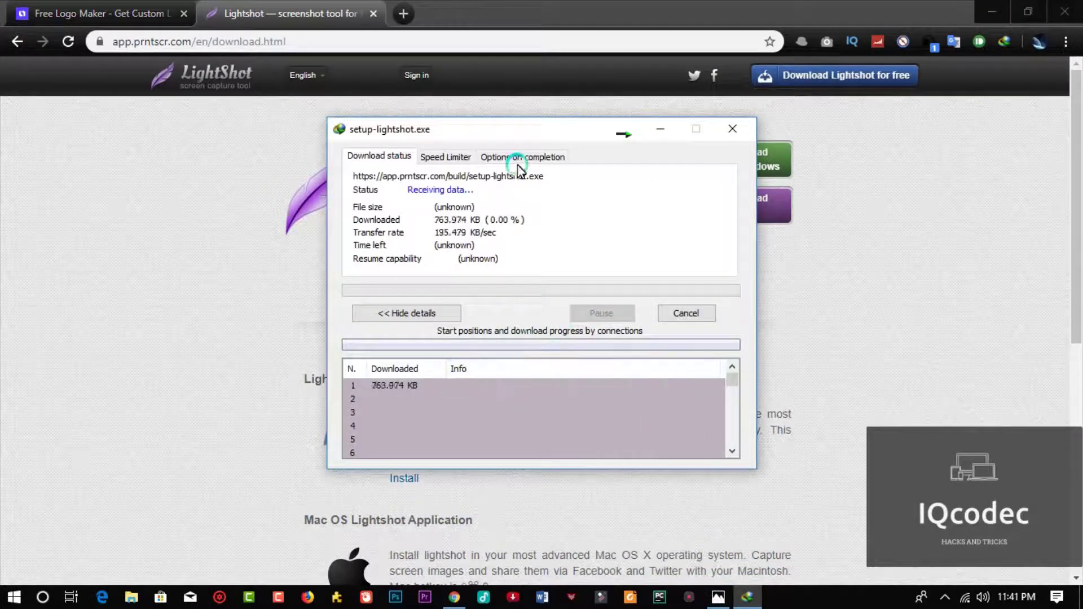
{"action": "left_click", "coordinate": [110, 12]}
{"action": "scroll", "coordinate": [124, 266], "scroll_direction": "down", "scroll_amount": 5}
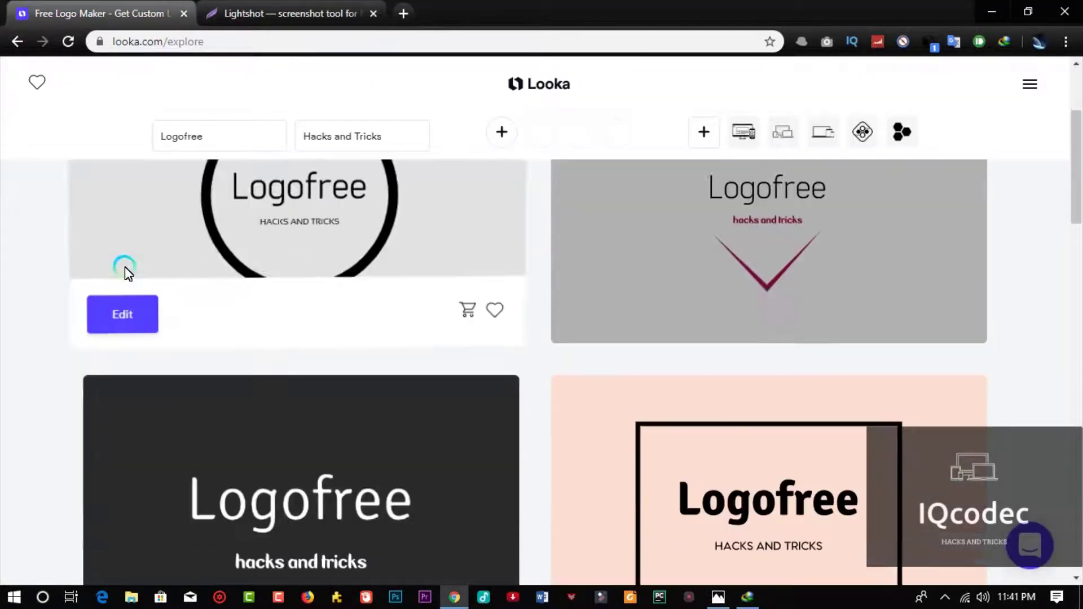
Run the Lightshot installer in English, accept the licence, and complete setup.
{"action": "scroll", "coordinate": [137, 378], "scroll_direction": "down", "scroll_amount": 15}
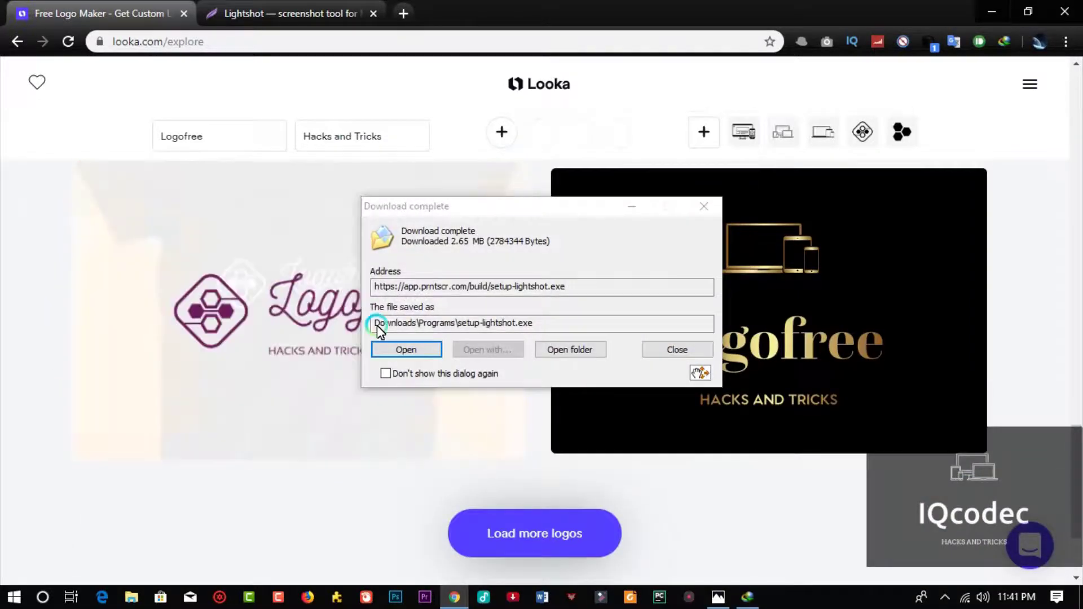
{"action": "left_click_drag", "start_coordinate": [545, 208], "coordinate": [476, 255]}
{"action": "left_click", "coordinate": [357, 382]}
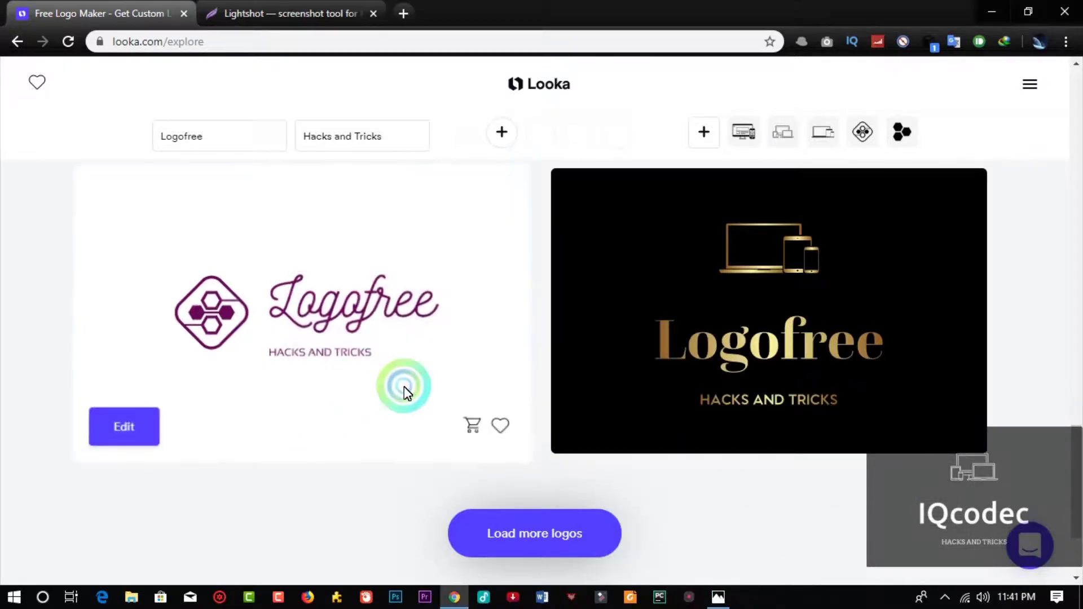
{"action": "scroll", "coordinate": [524, 341], "scroll_direction": "down", "scroll_amount": 5}
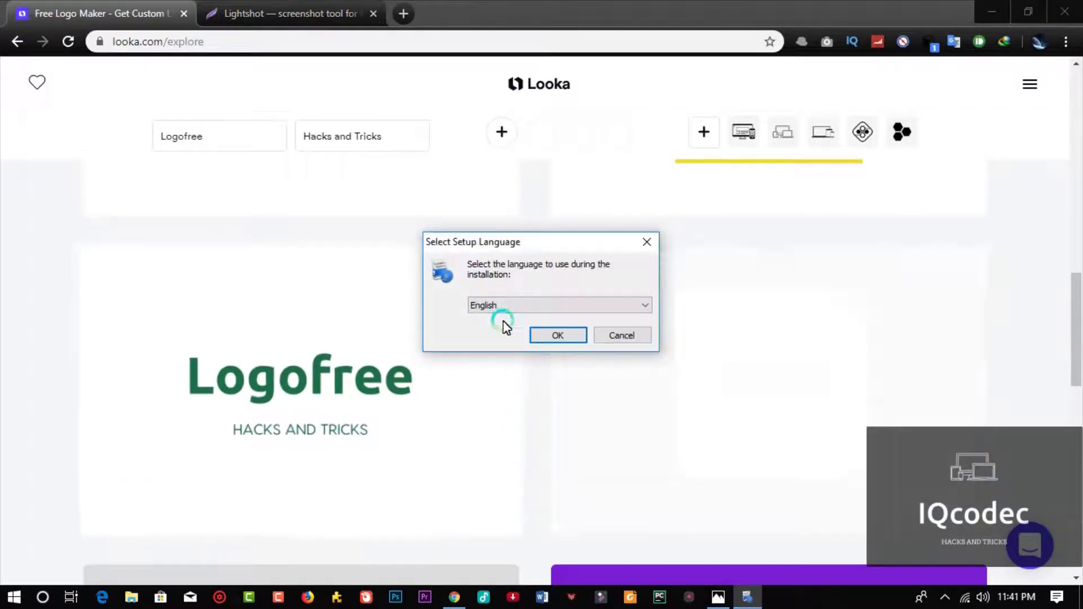
{"action": "left_click", "coordinate": [540, 334]}
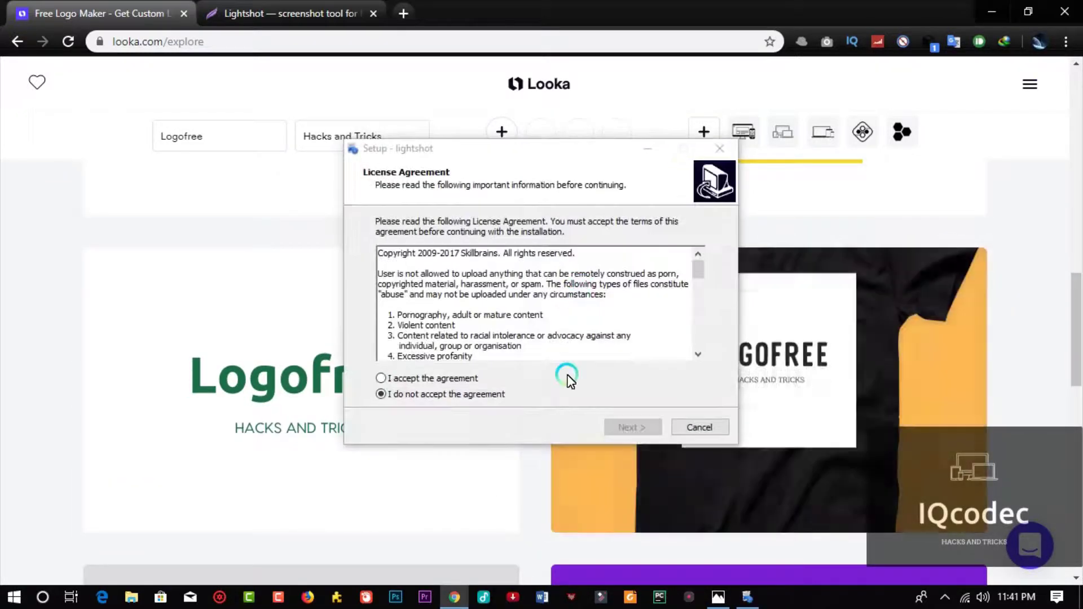
{"action": "left_click", "coordinate": [422, 379]}
{"action": "left_click", "coordinate": [620, 427]}
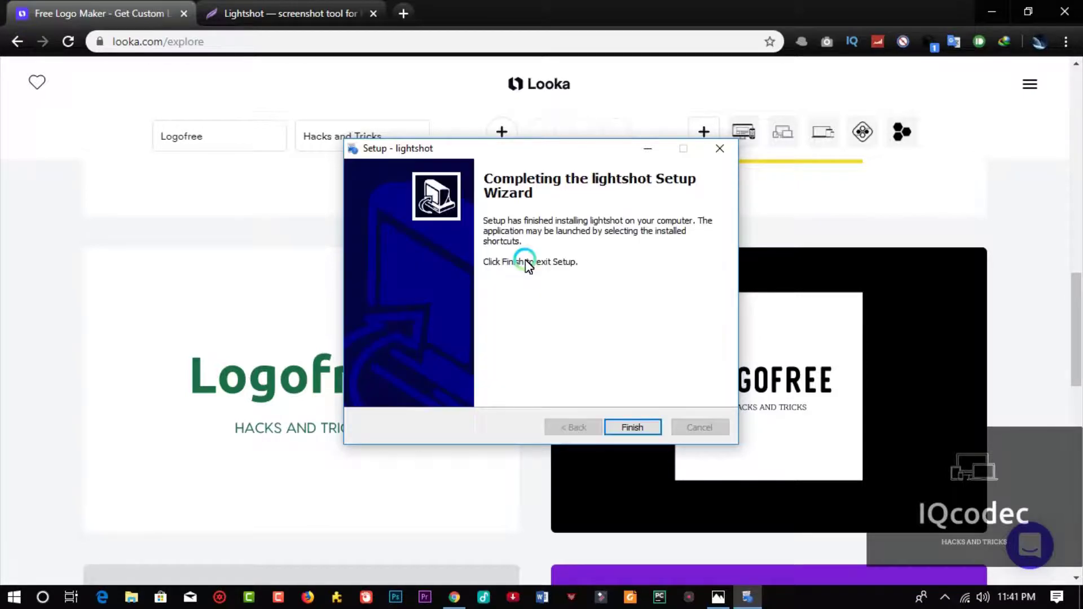
{"action": "left_click", "coordinate": [621, 427]}
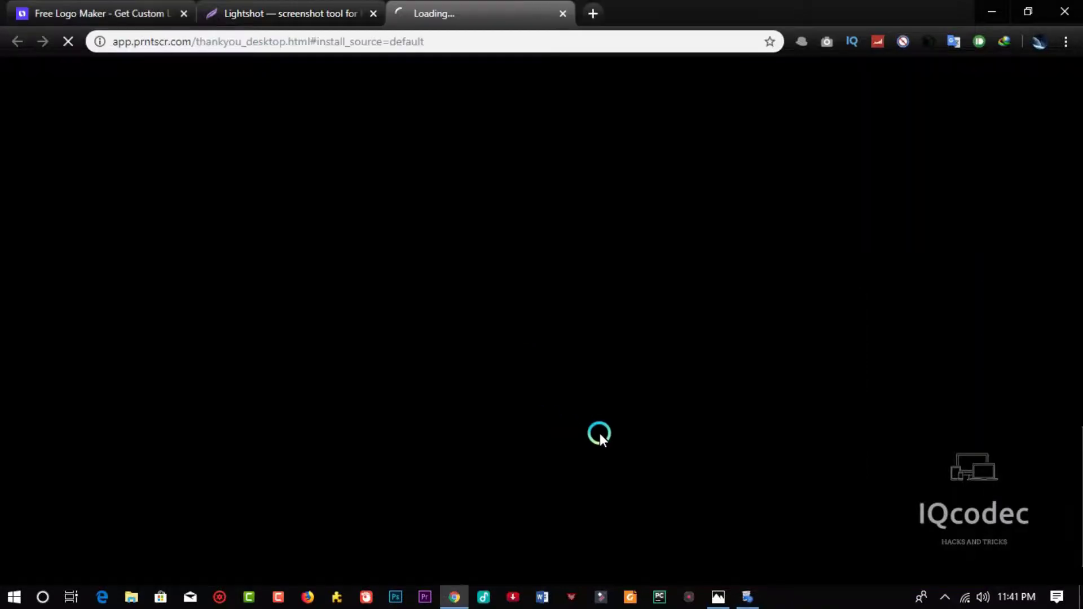
Close the Lightshot tabs and finish the setup wizard.
{"action": "left_click", "coordinate": [562, 13]}
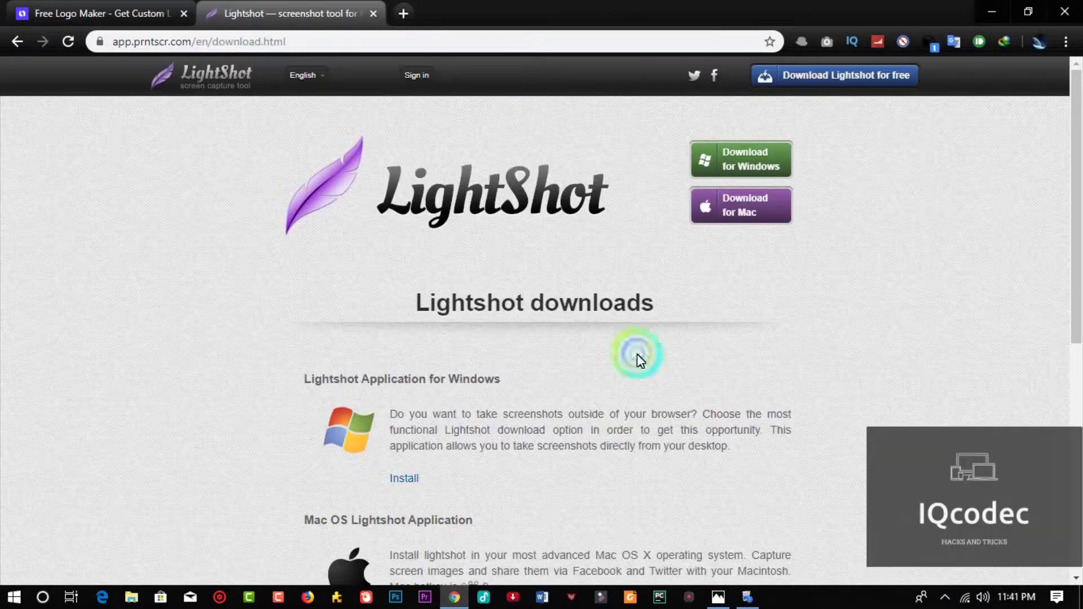
{"action": "left_click", "coordinate": [373, 17]}
{"action": "left_click", "coordinate": [748, 598]}
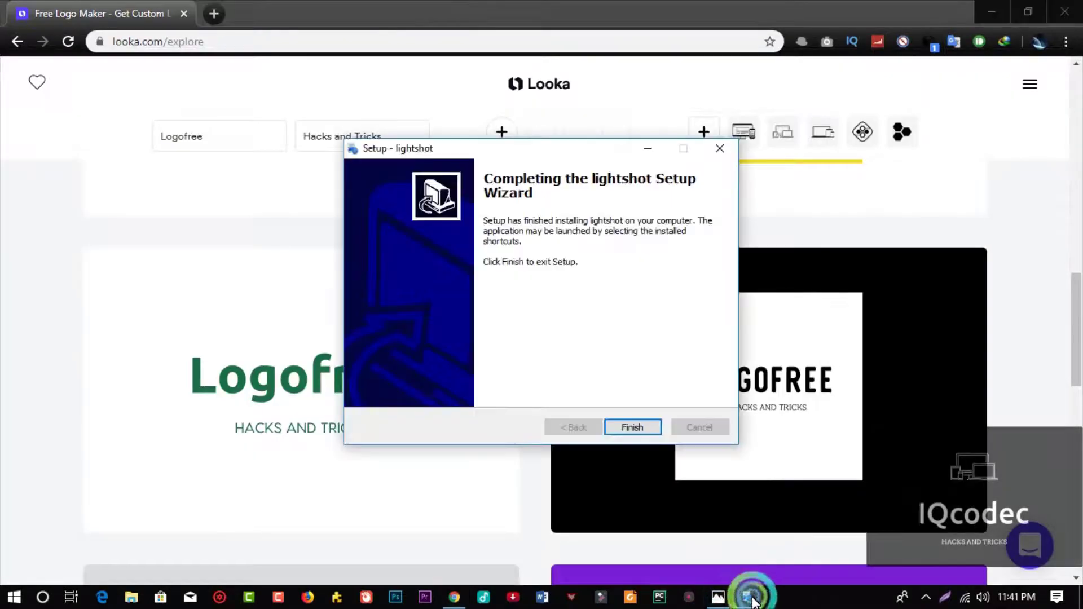
{"action": "left_click", "coordinate": [635, 425]}
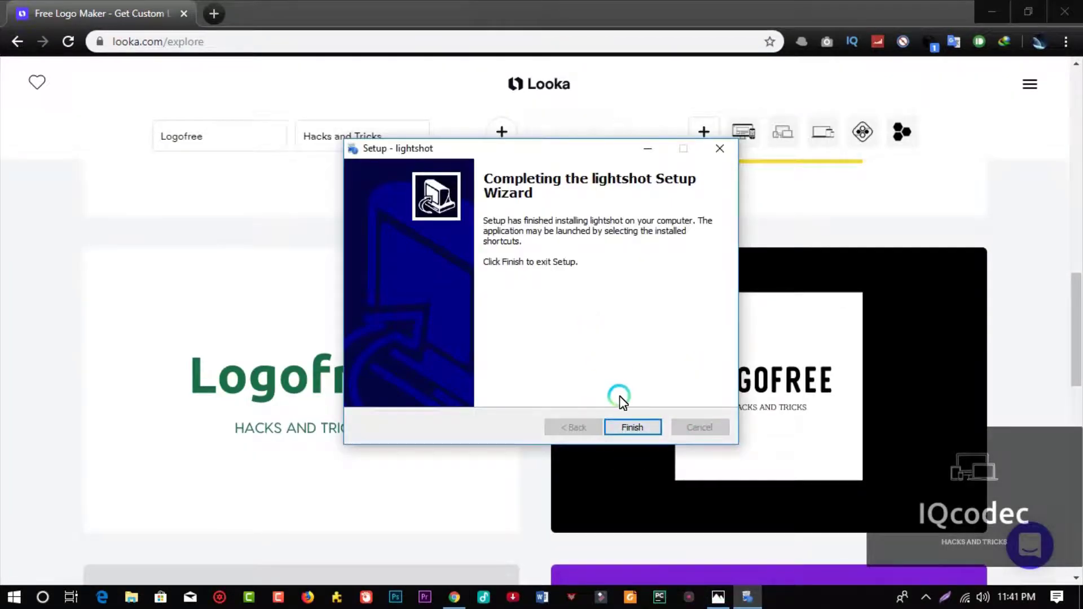
{"action": "left_click", "coordinate": [644, 428]}
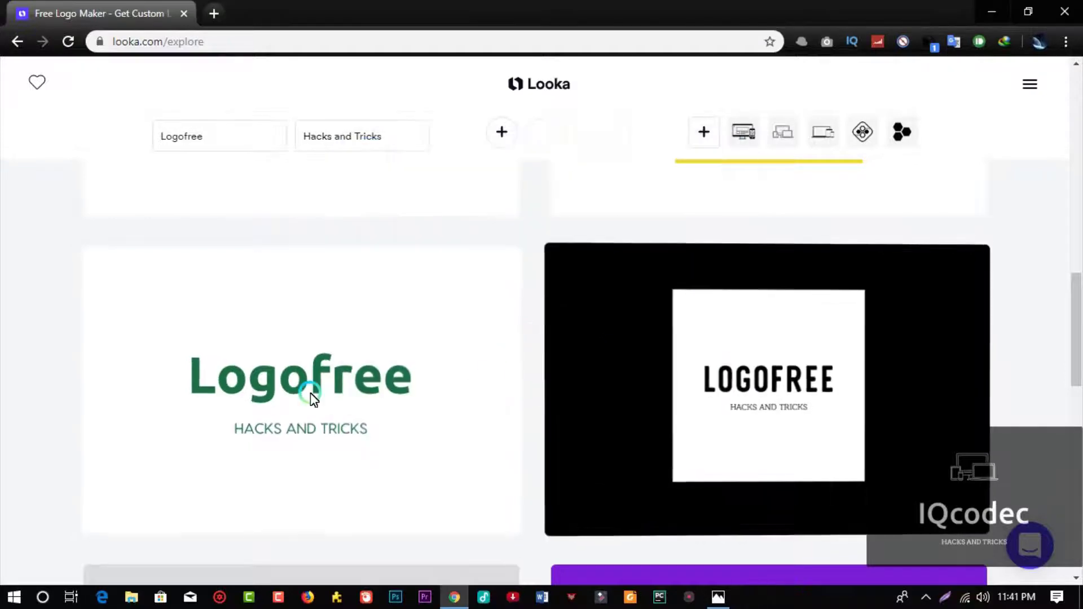
Scroll to the gold-on-black Logofree logo and start a Lightshot capture with Print Screen.
{"action": "scroll", "coordinate": [316, 395], "scroll_direction": "up", "scroll_amount": 15}
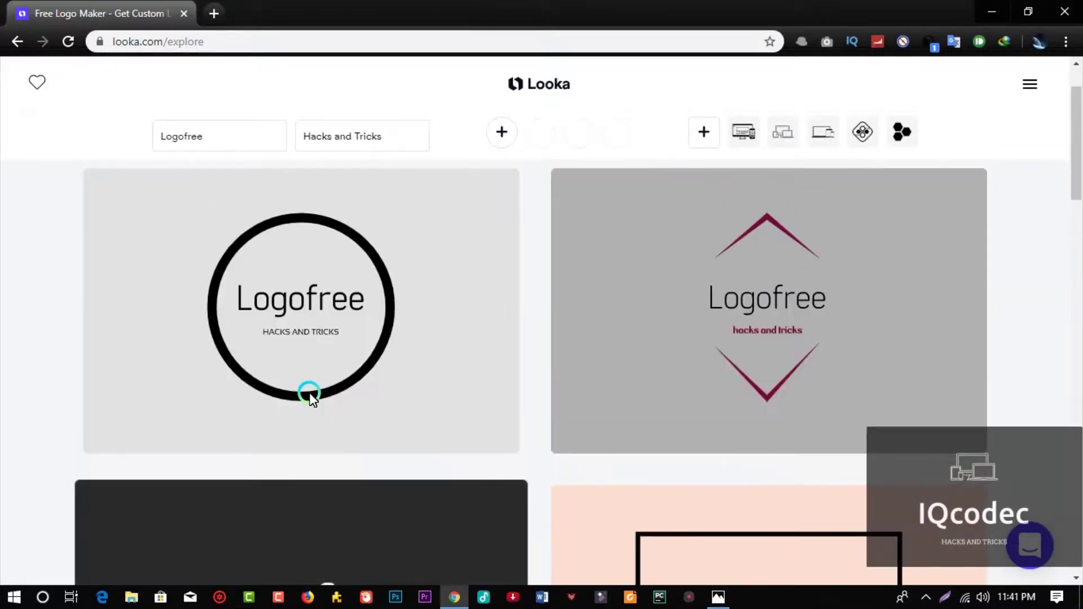
{"action": "scroll", "coordinate": [387, 384], "scroll_direction": "down", "scroll_amount": 10}
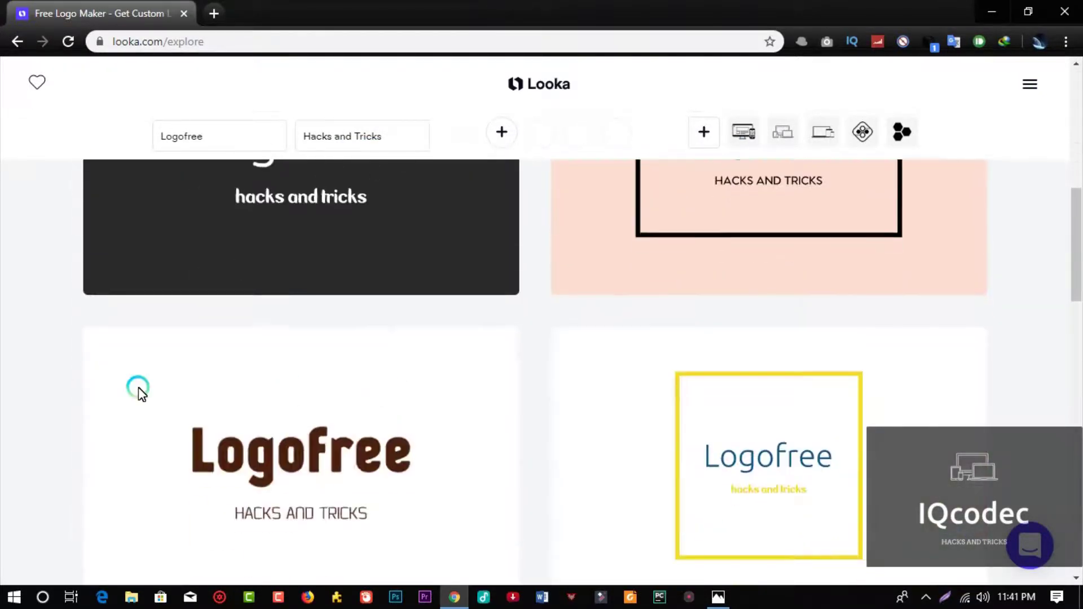
{"action": "scroll", "coordinate": [5, 383], "scroll_direction": "down", "scroll_amount": 5}
{"action": "scroll", "coordinate": [51, 395], "scroll_direction": "down", "scroll_amount": 5}
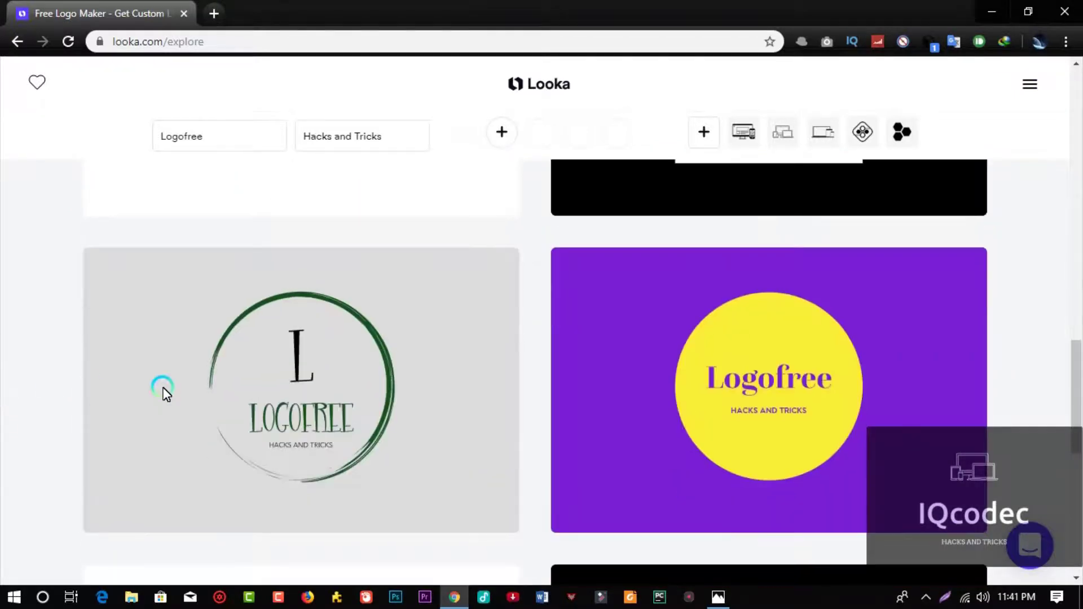
{"action": "scroll", "coordinate": [31, 416], "scroll_direction": "down", "scroll_amount": 5}
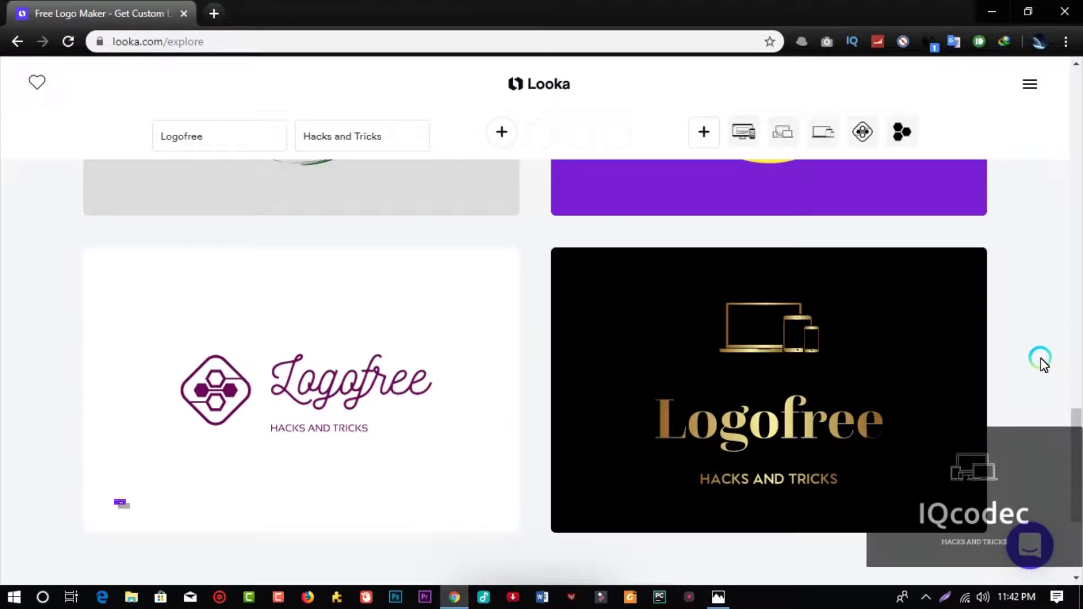
{"action": "key", "text": "Print"}
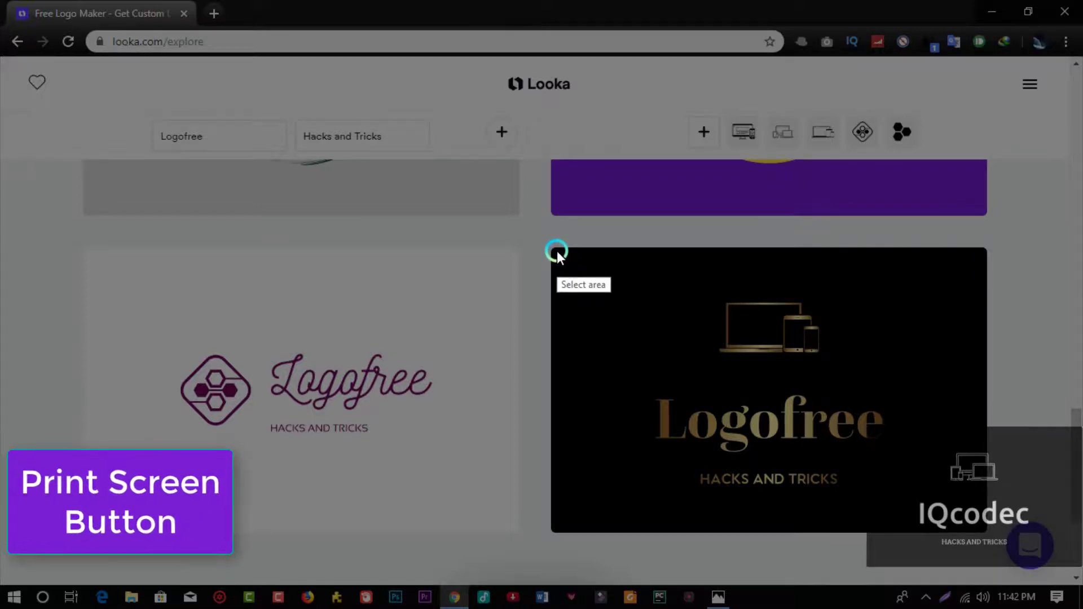
Capture the gold Logofree logo card and open Lightshot's save dialog.
{"action": "left_click_drag", "start_coordinate": [553, 248], "coordinate": [987, 533]}
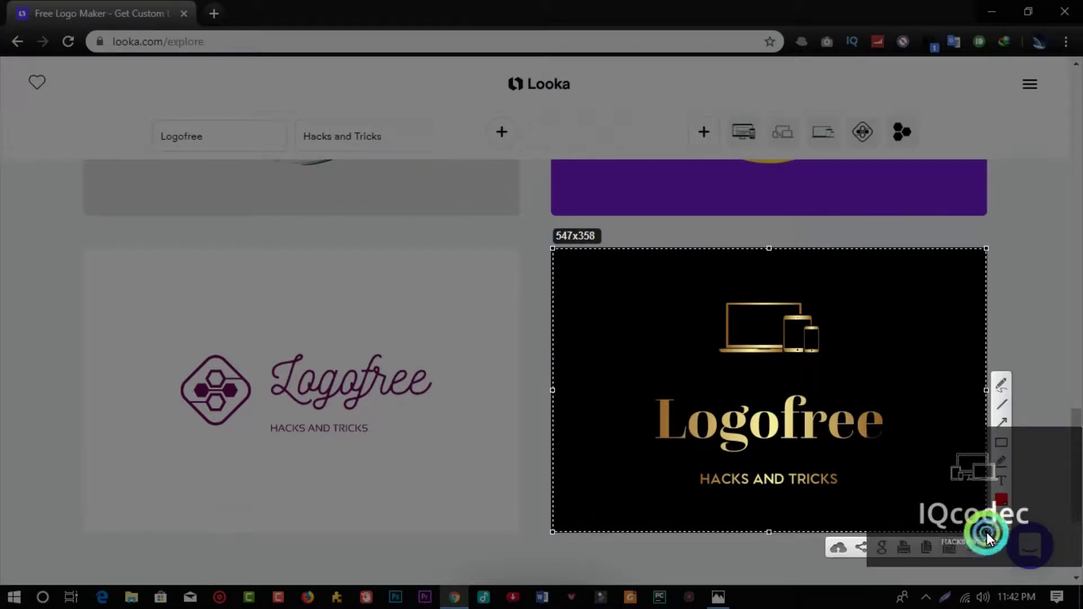
{"action": "left_click", "coordinate": [951, 550]}
{"action": "left_click", "coordinate": [51, 195]}
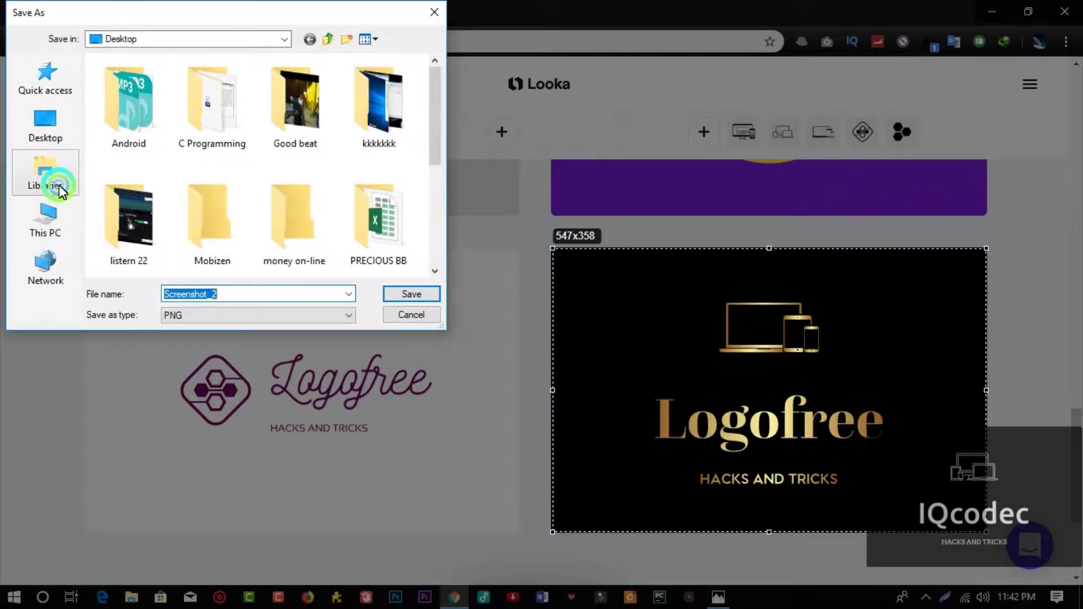
{"action": "left_click", "coordinate": [48, 183]}
{"action": "left_click", "coordinate": [211, 116]}
{"action": "left_click", "coordinate": [333, 111]}
{"action": "left_click", "coordinate": [356, 76]}
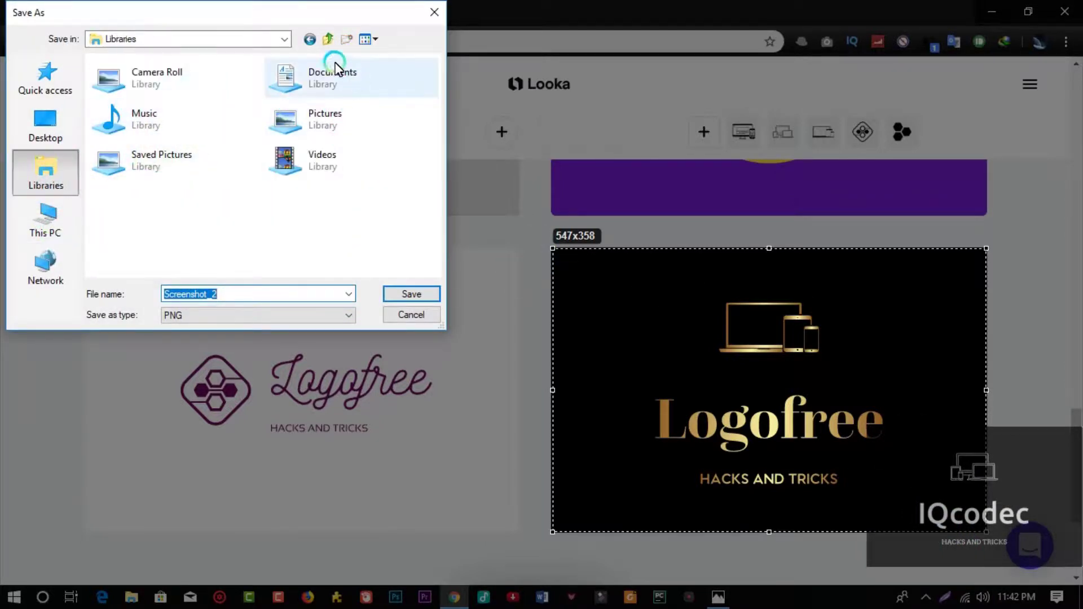
Save the capture as PNG 'logo 1' in the Desktop SCC folder.
{"action": "left_click", "coordinate": [45, 125]}
{"action": "left_click_drag", "start_coordinate": [444, 99], "coordinate": [427, 184]}
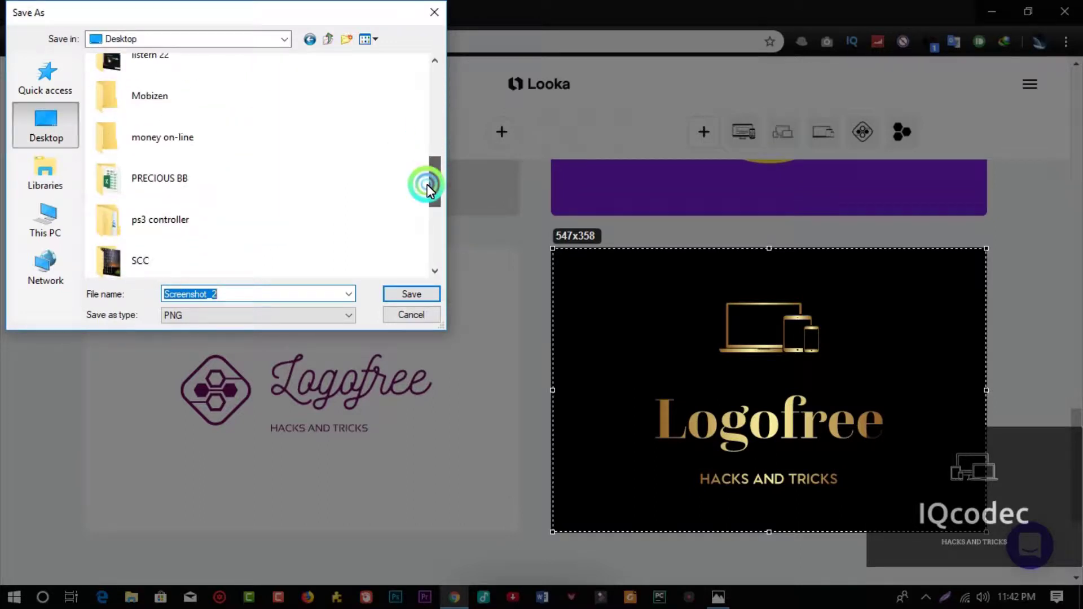
{"action": "double_click", "coordinate": [138, 262]}
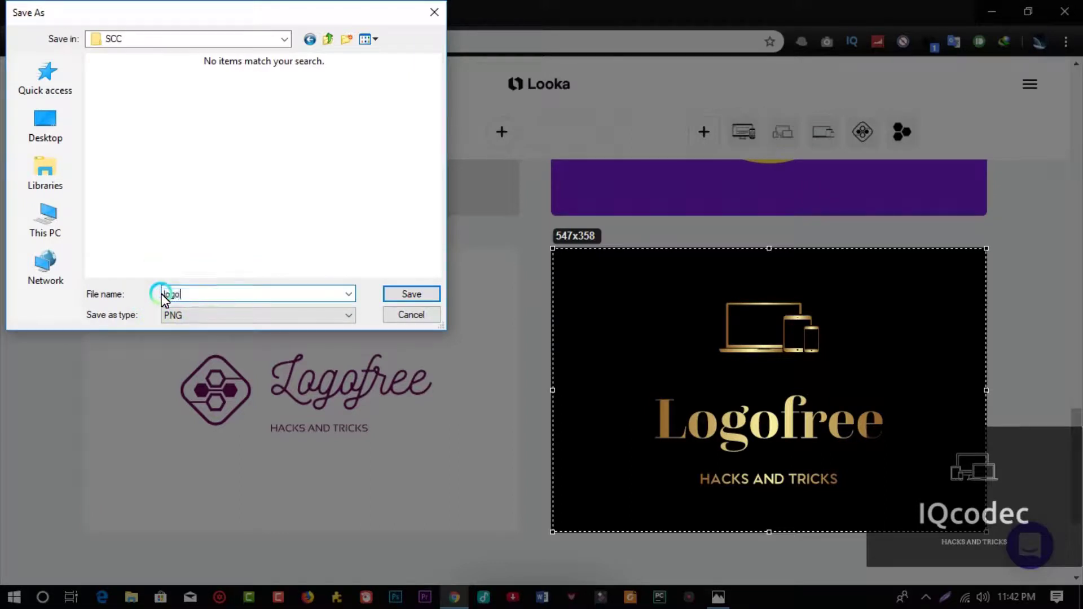
{"action": "left_click", "coordinate": [438, 295]}
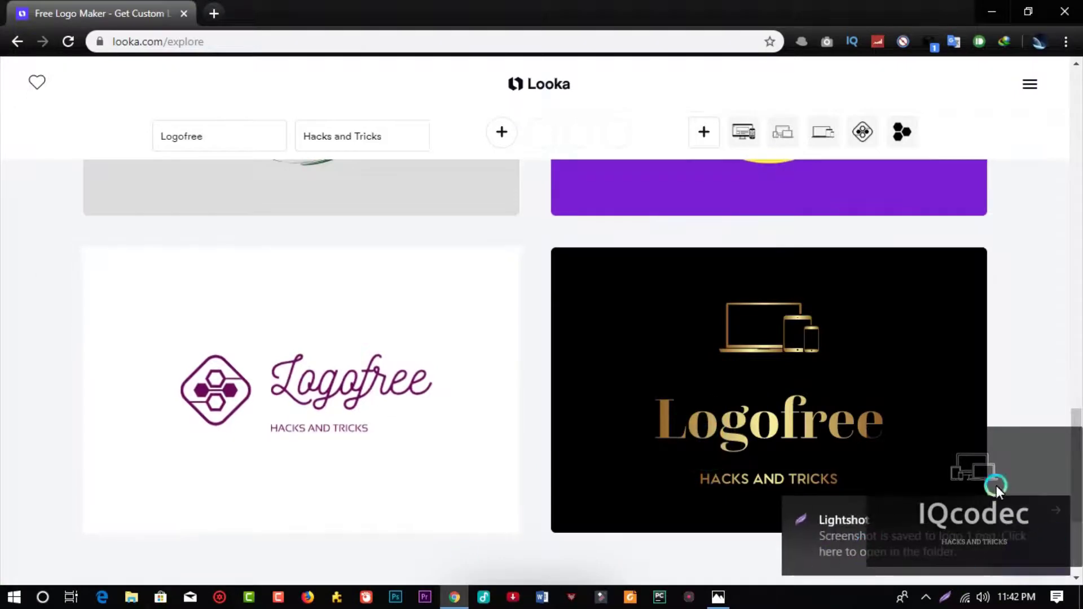
Minimize the browser and refresh the desktop.
{"action": "left_click", "coordinate": [993, 10]}
{"action": "right_click", "coordinate": [780, 181]}
{"action": "left_click", "coordinate": [829, 225]}
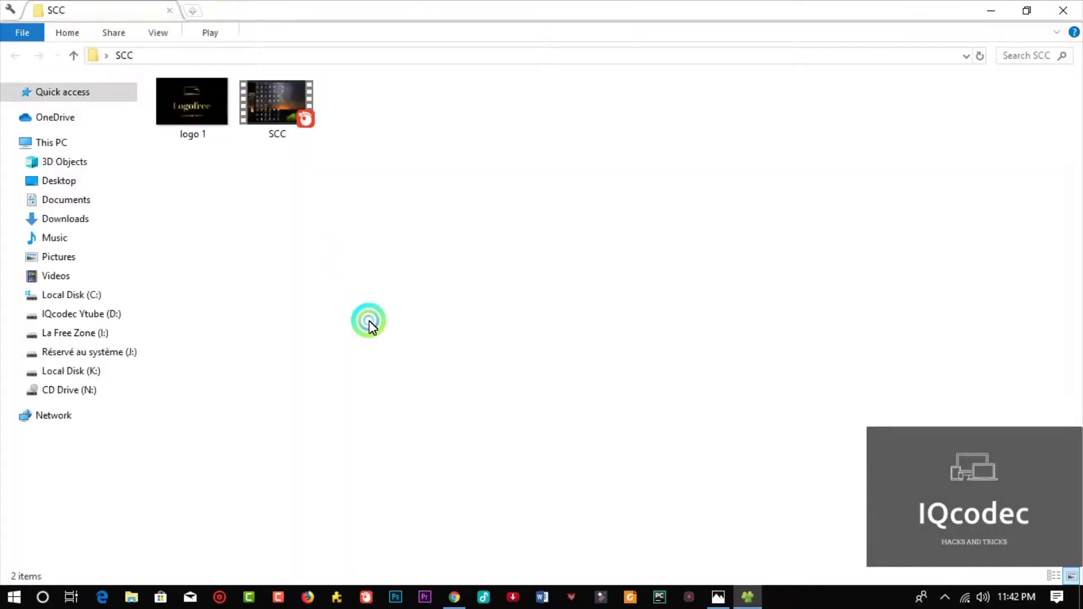
View logo 1.png from the SCC folder in Photos, then bring Chrome's Looka gallery back.
{"action": "left_click", "coordinate": [225, 120]}
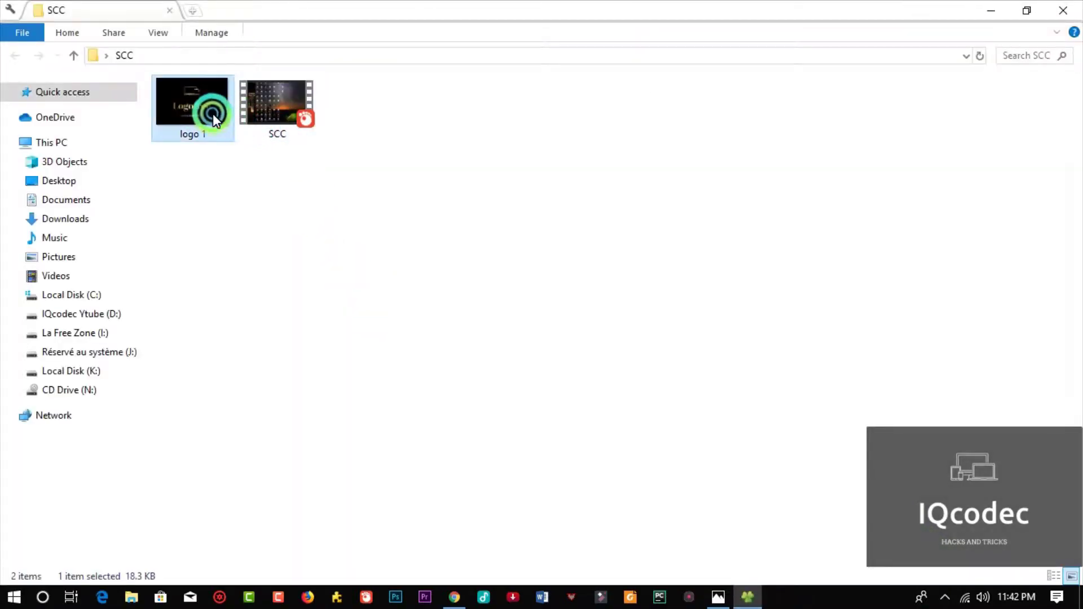
{"action": "double_click", "coordinate": [212, 113]}
{"action": "left_click_drag", "start_coordinate": [889, 6], "coordinate": [663, 74]}
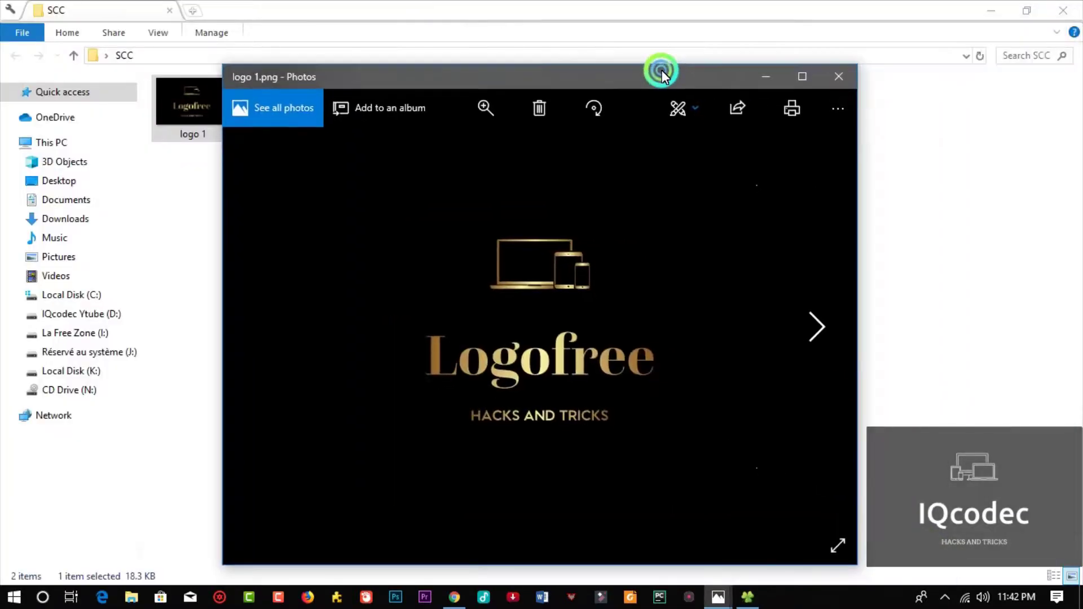
{"action": "left_click", "coordinate": [610, 332]}
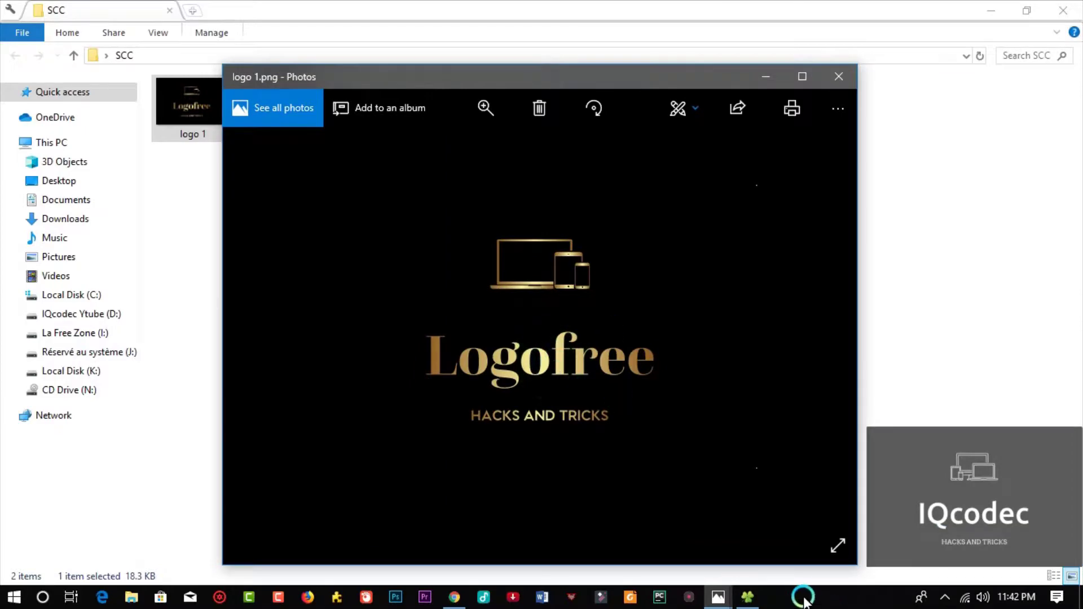
{"action": "left_click", "coordinate": [457, 598]}
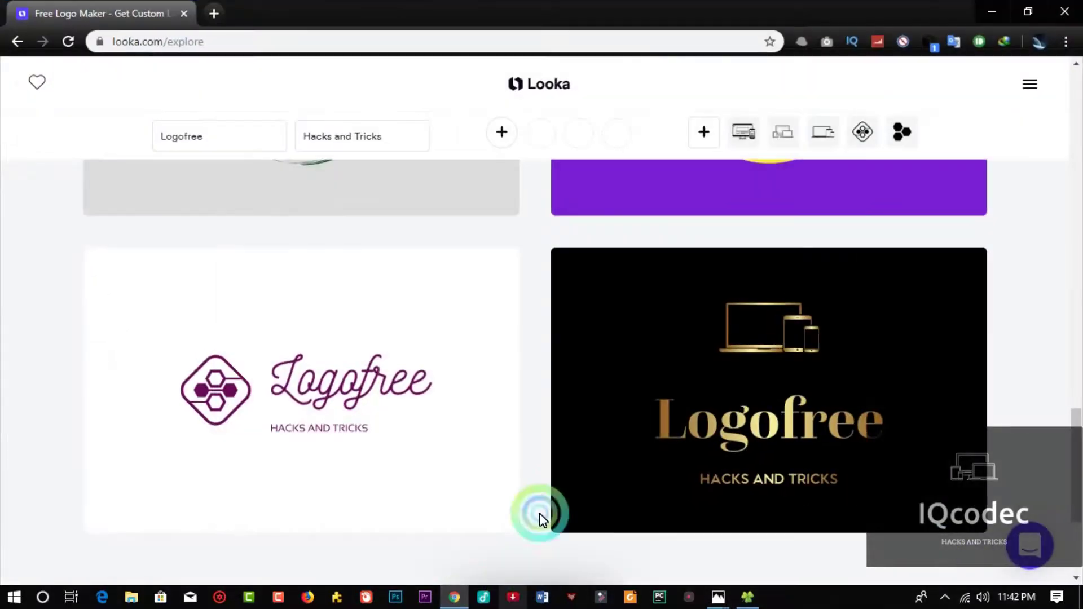
Load more Logofree designs and open the green 'Hacks and Tricks' logo for editing.
{"action": "scroll", "coordinate": [564, 458], "scroll_direction": "down", "scroll_amount": 4}
{"action": "left_click", "coordinate": [547, 392]}
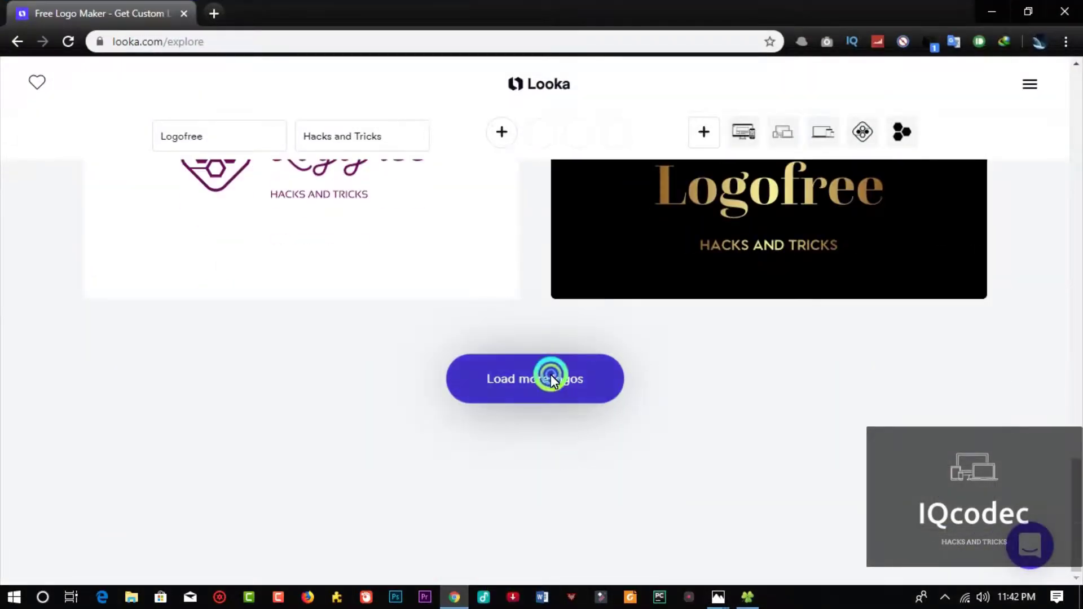
{"action": "scroll", "coordinate": [222, 391], "scroll_direction": "down", "scroll_amount": 4}
{"action": "scroll", "coordinate": [219, 405], "scroll_direction": "up", "scroll_amount": 6}
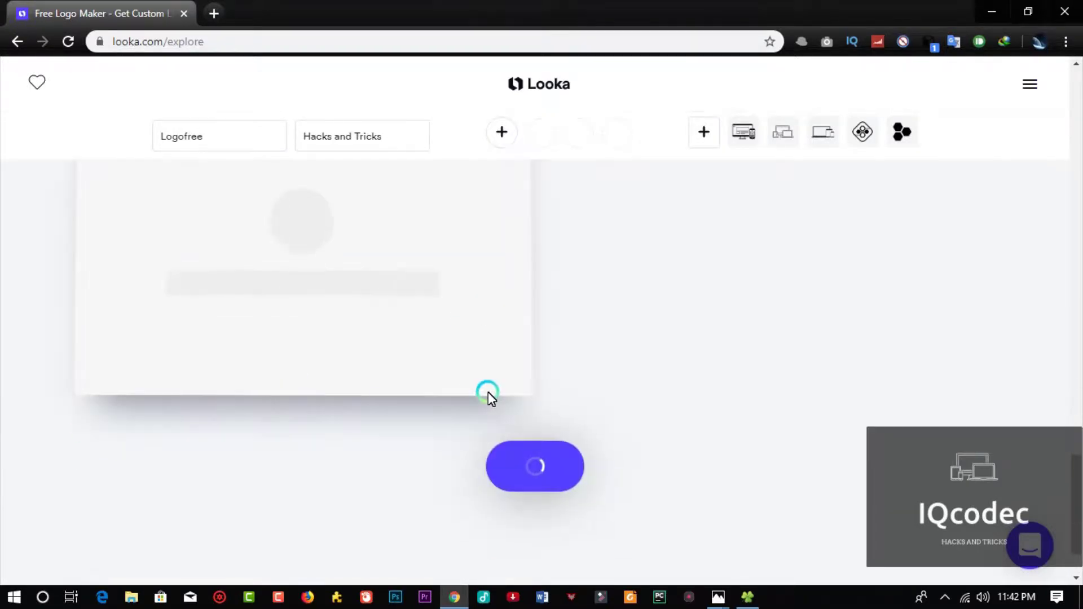
{"action": "scroll", "coordinate": [154, 399], "scroll_direction": "down", "scroll_amount": 8}
{"action": "scroll", "coordinate": [154, 398], "scroll_direction": "down", "scroll_amount": 6}
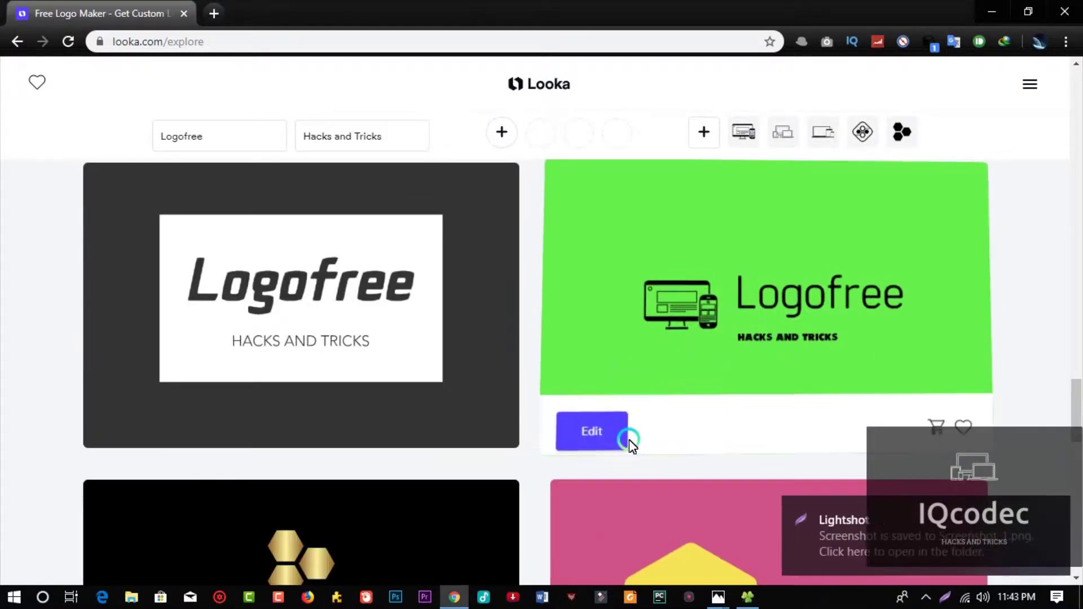
{"action": "left_click", "coordinate": [600, 420]}
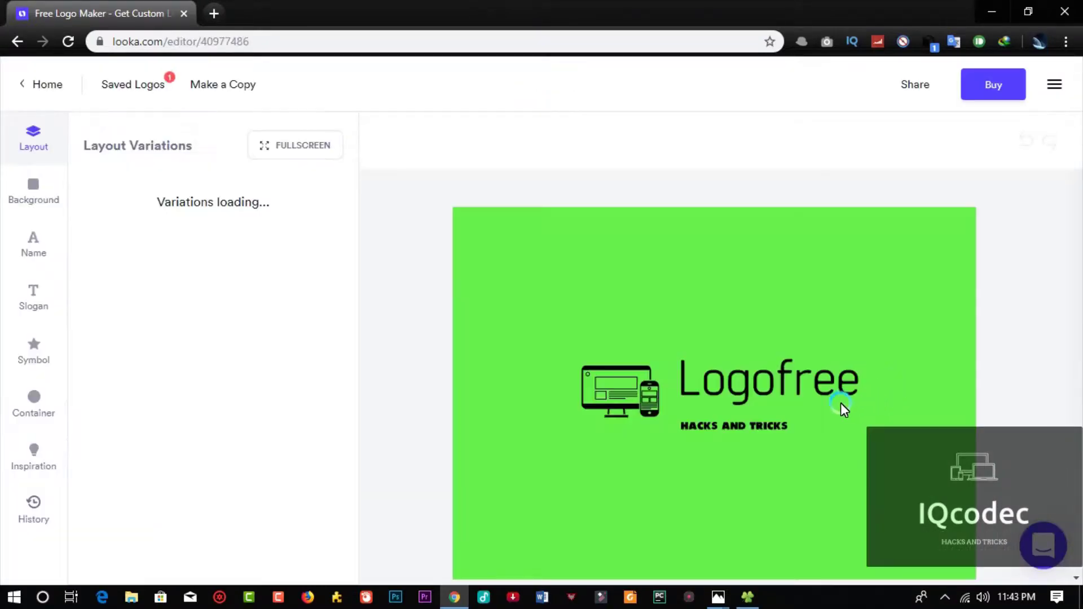
Apply the black-box layout to the green logo, outlining a capture area but cancelling it.
{"action": "scroll", "coordinate": [330, 334], "scroll_direction": "down", "scroll_amount": 5}
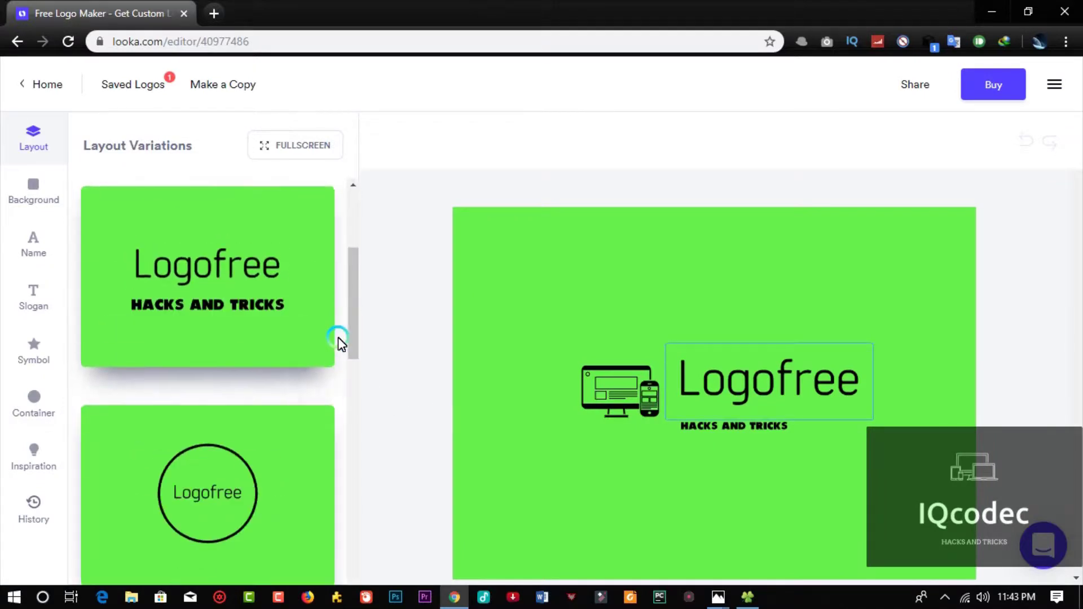
{"action": "scroll", "coordinate": [314, 438], "scroll_direction": "down", "scroll_amount": 4}
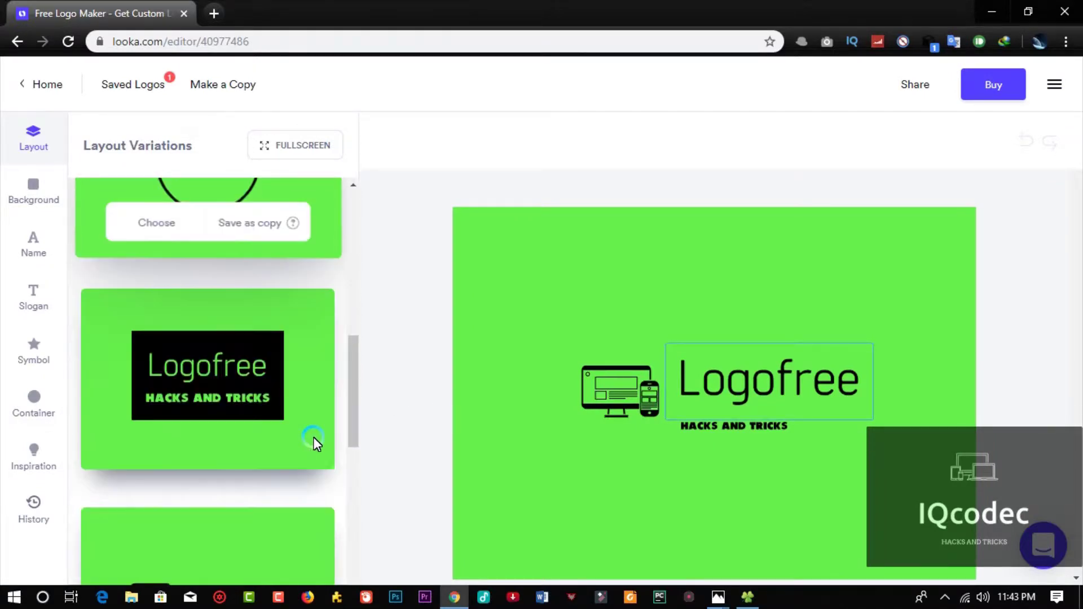
{"action": "left_click", "coordinate": [236, 381]}
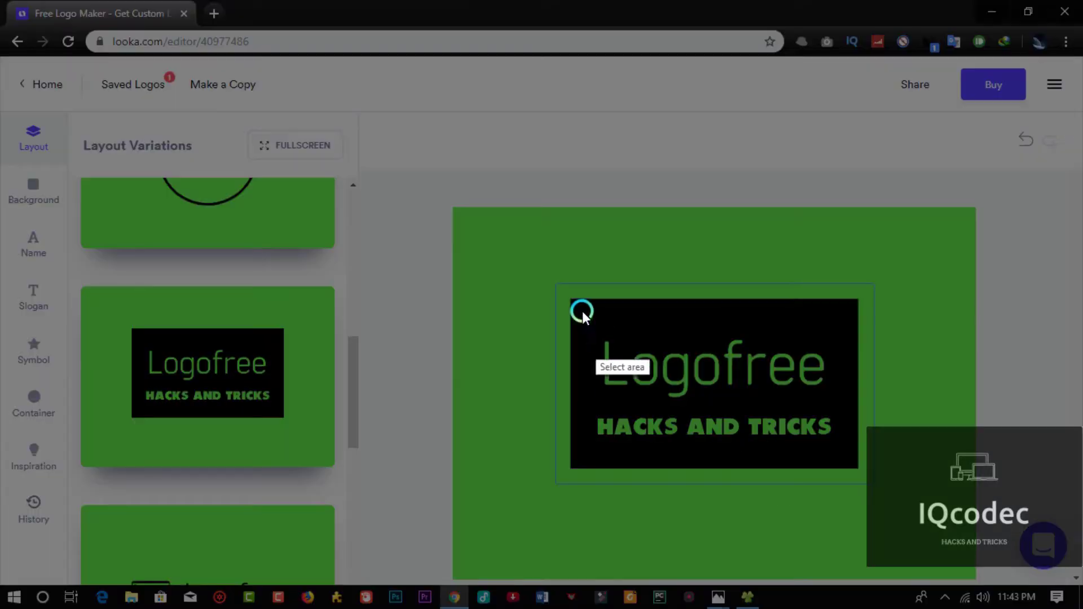
{"action": "left_click_drag", "start_coordinate": [540, 264], "coordinate": [929, 525]}
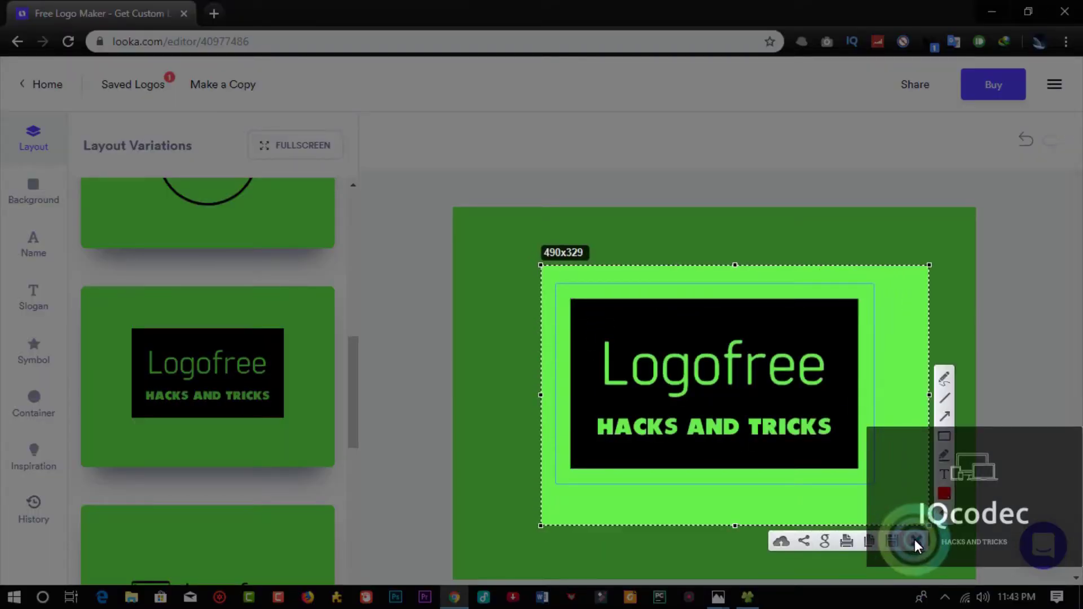
{"action": "left_click", "coordinate": [904, 539]}
Minimize Chrome so Photos shows the saved gold logo 1.png again.
{"action": "scroll", "coordinate": [346, 459], "scroll_direction": "down", "scroll_amount": 2}
{"action": "scroll", "coordinate": [259, 478], "scroll_direction": "up", "scroll_amount": 6}
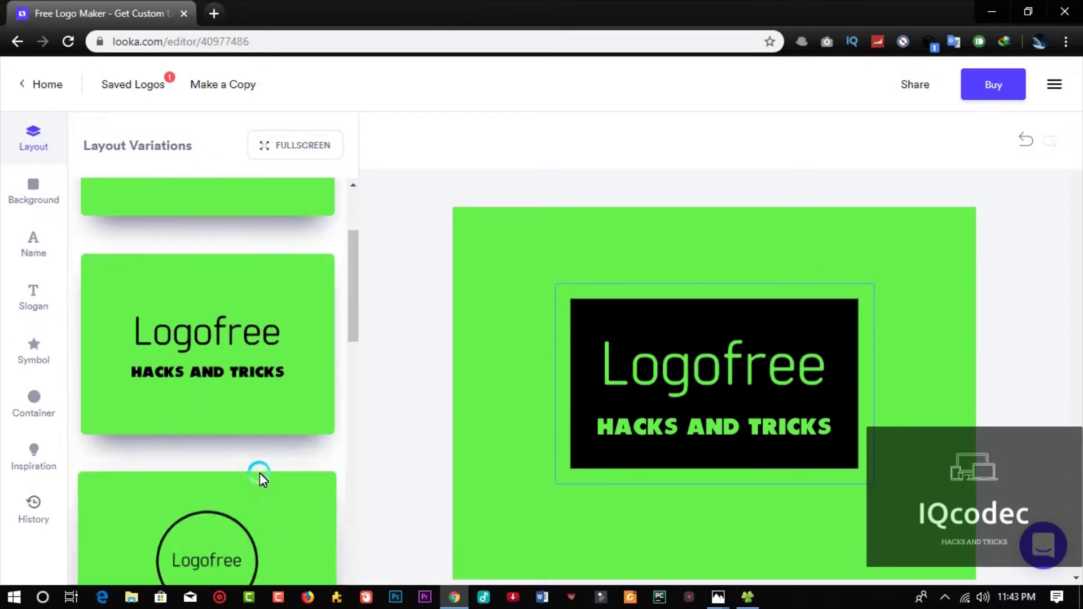
{"action": "scroll", "coordinate": [260, 472], "scroll_direction": "up", "scroll_amount": 3}
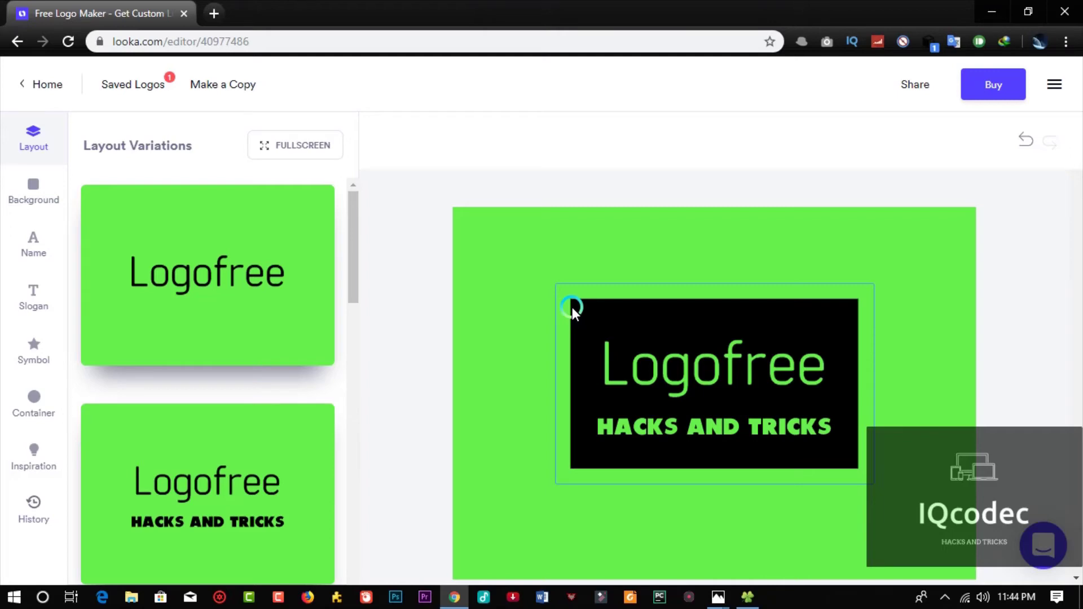
{"action": "left_click", "coordinate": [987, 11]}
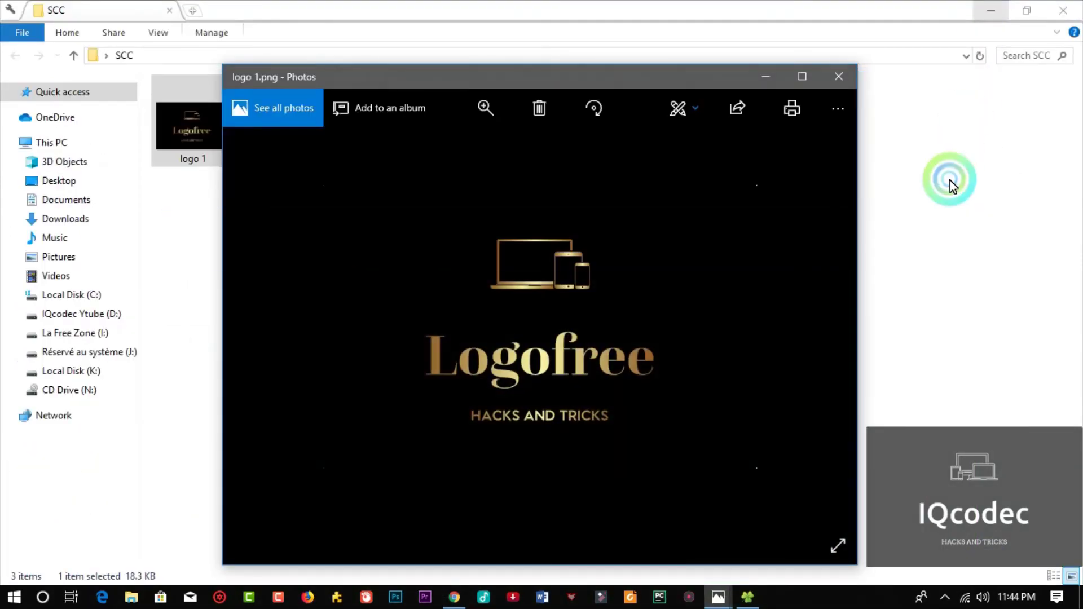